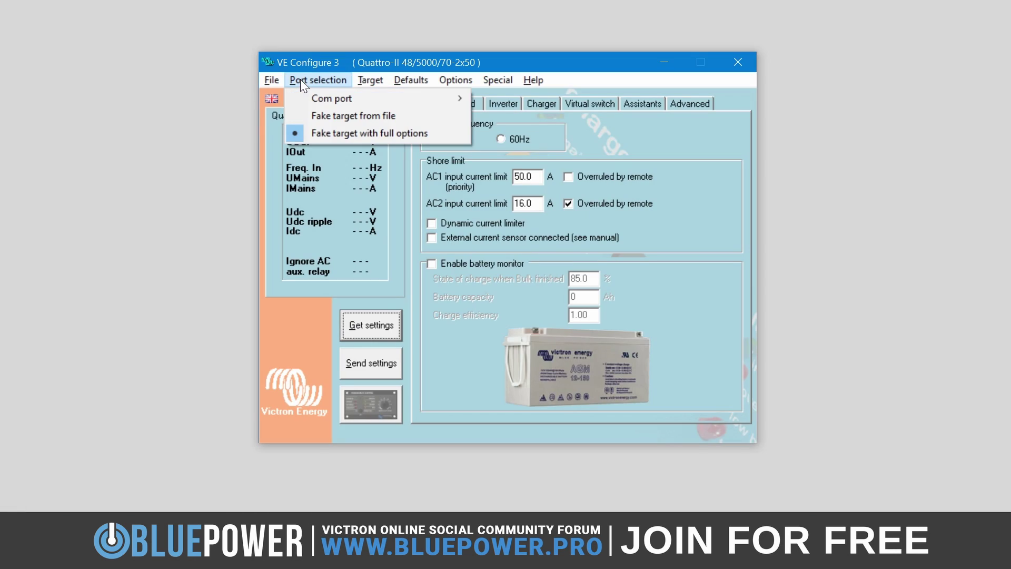
Step: Set the AC1 input current limit to 40.0 A and pick a colour for modified settings
mouse_move(300, 98)
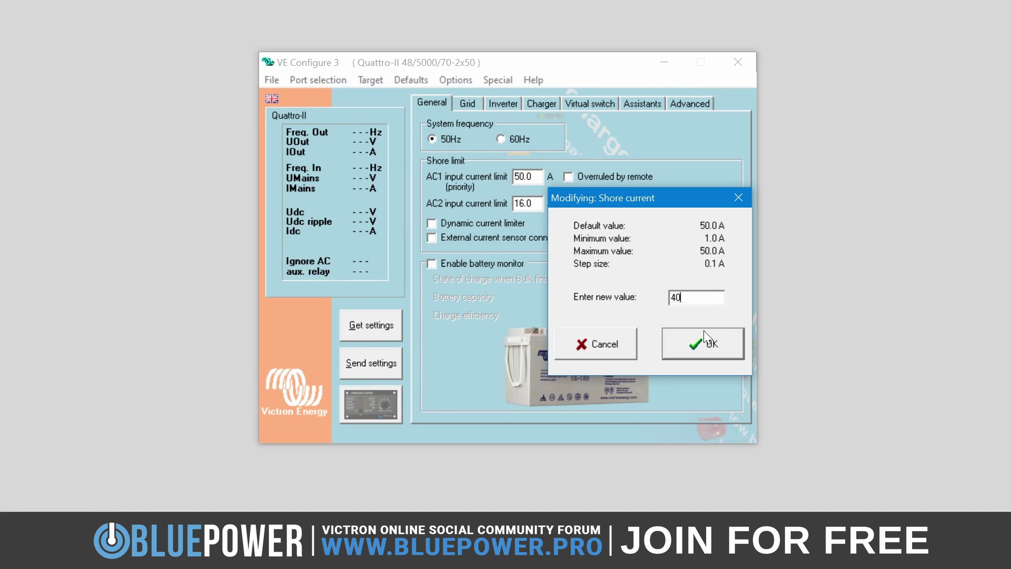
click(704, 330)
click(452, 79)
mouse_move(474, 142)
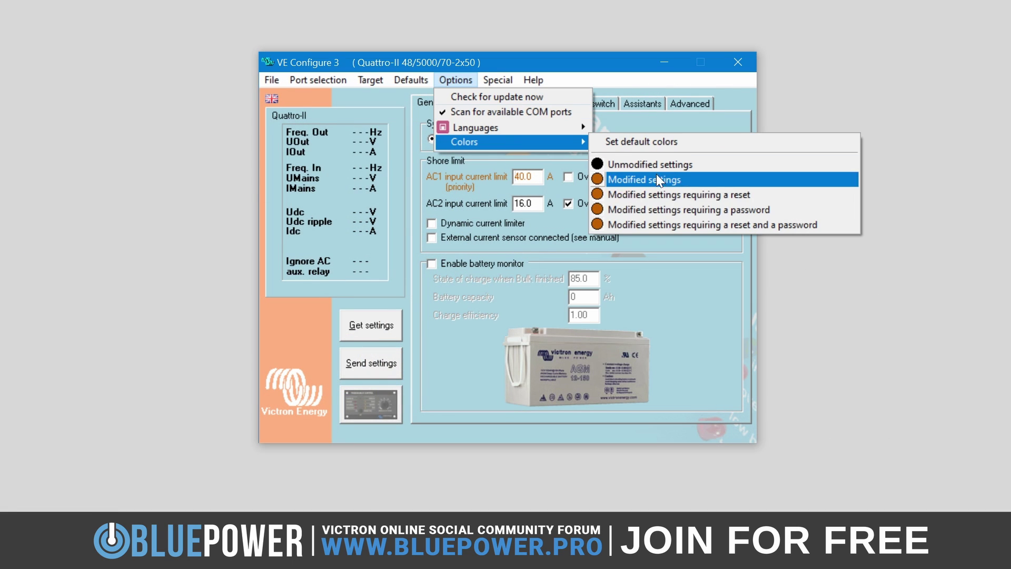
click(762, 195)
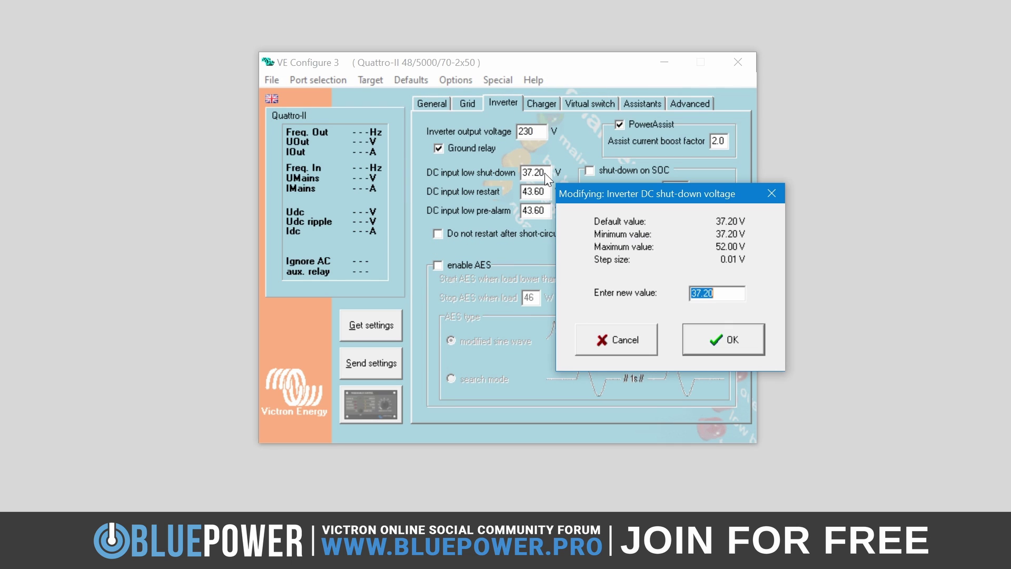
Step: Set the DC input low shut-down voltage to 48.00 V
text(48)
click(707, 352)
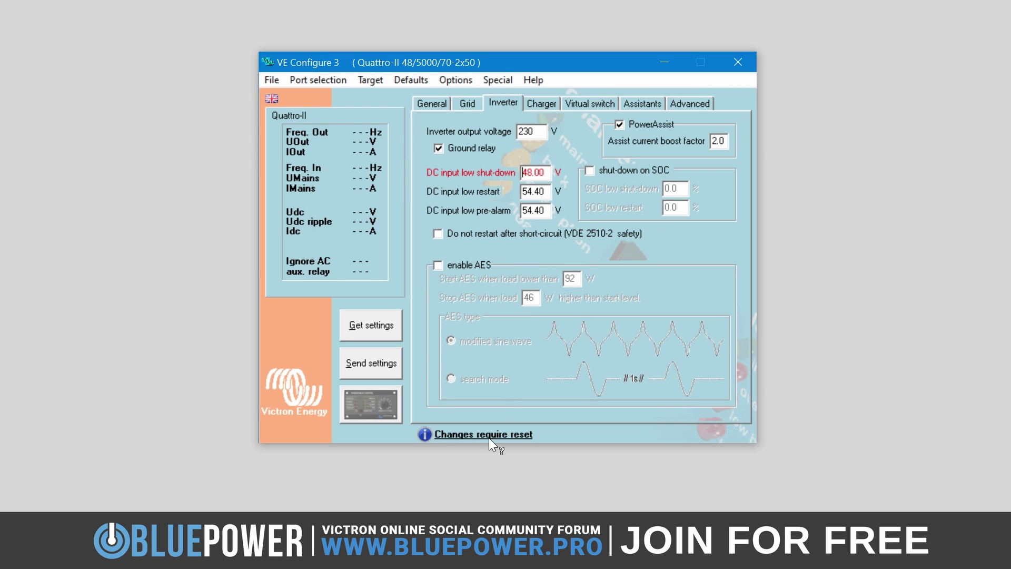
click(455, 80)
Step: Advance past the Welcome page and keep C:\Program Files (x86)\VE Configure tools as install folder
mouse_move(474, 142)
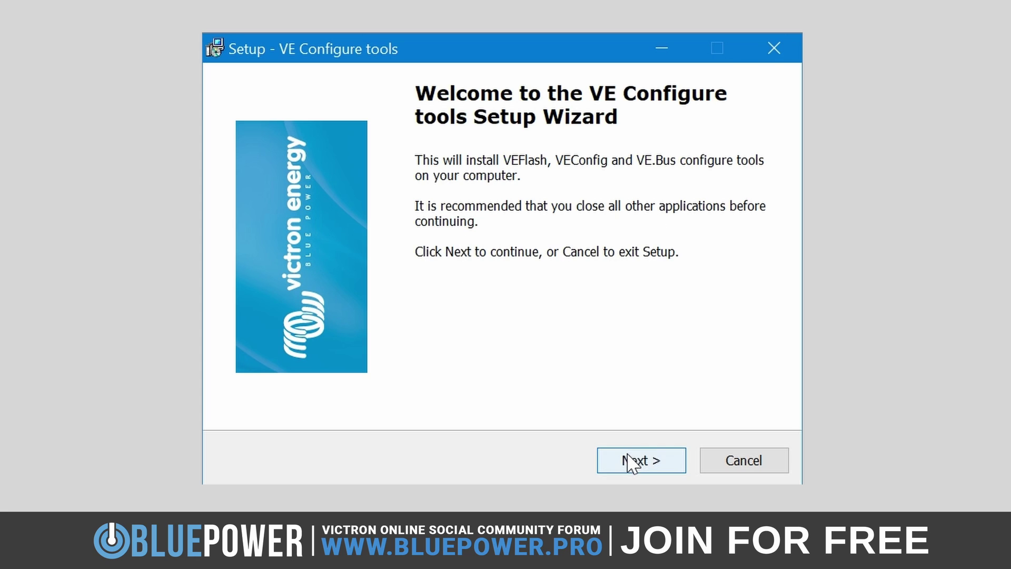
click(630, 459)
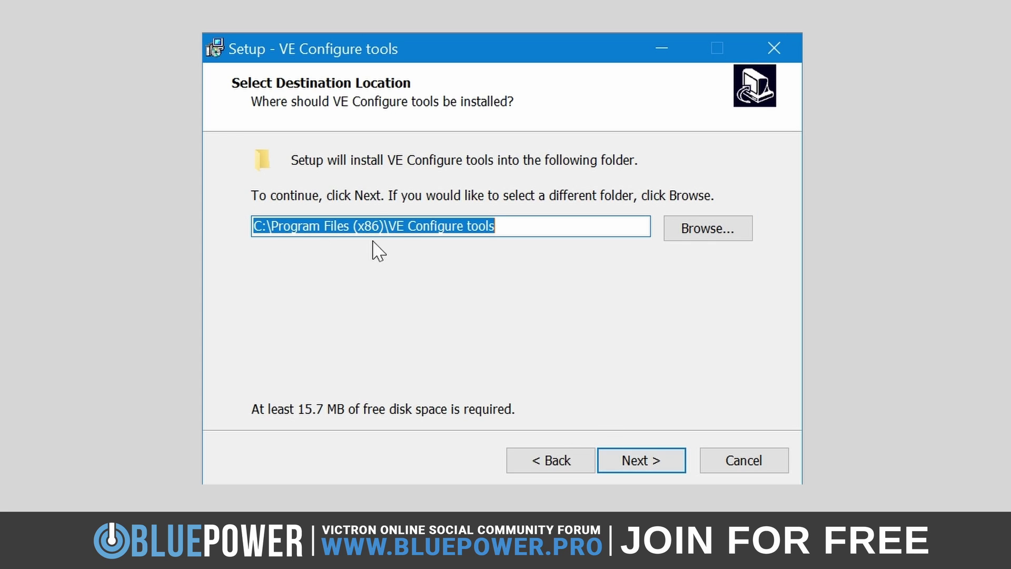
click(637, 459)
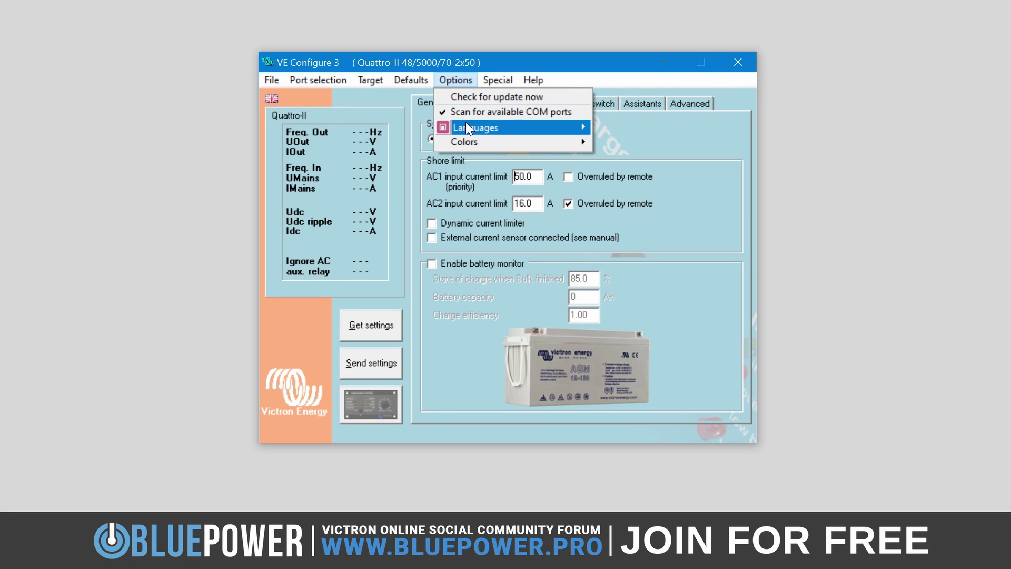
Step: Look over Options > Languages and Colors, then acknowledge the qualified-personnel startup warning
mouse_move(474, 127)
mouse_move(526, 146)
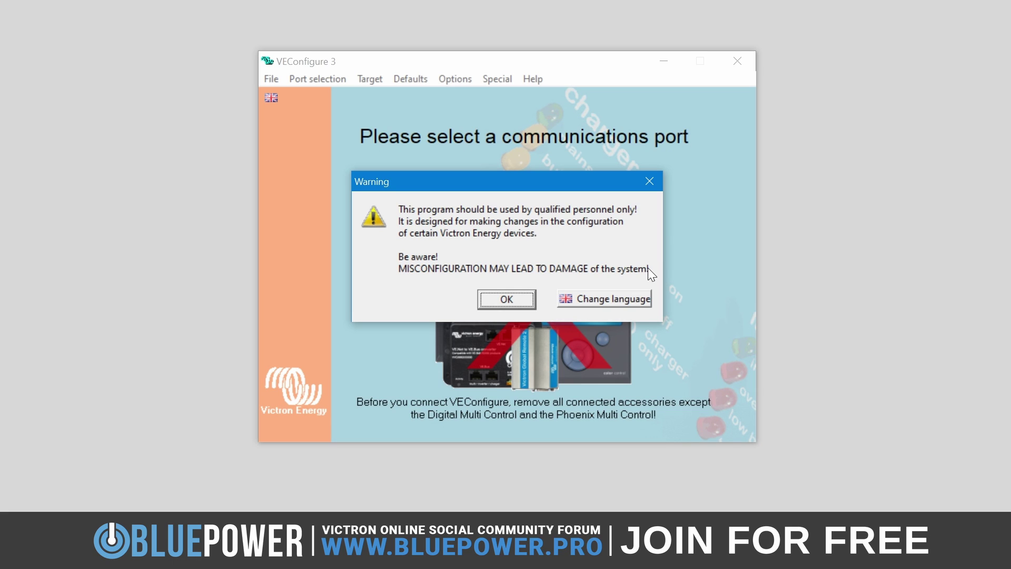
click(507, 300)
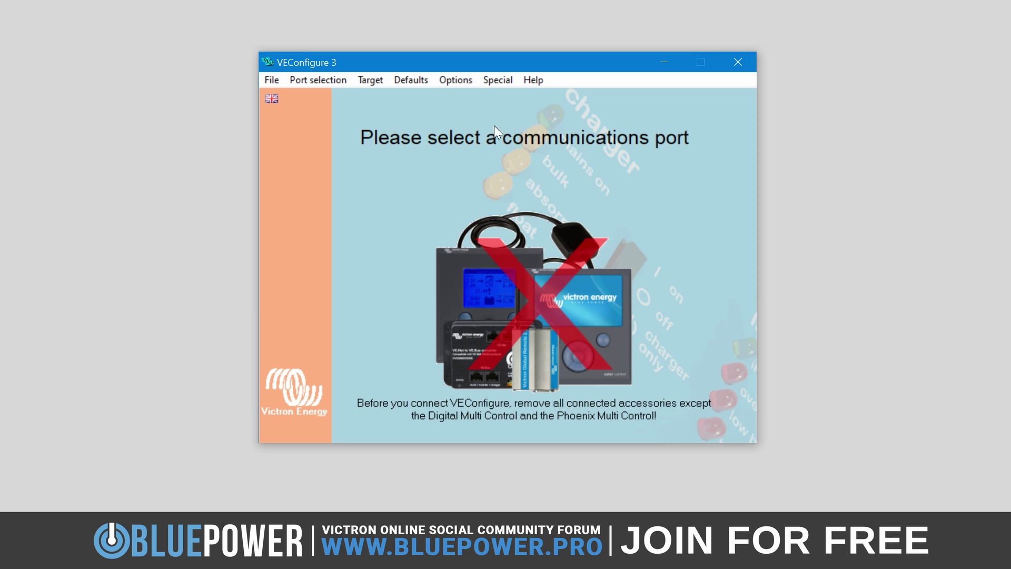
Step: Extract the USB drivers from Special > USB drivers into Downloads and acknowledge completion
click(498, 80)
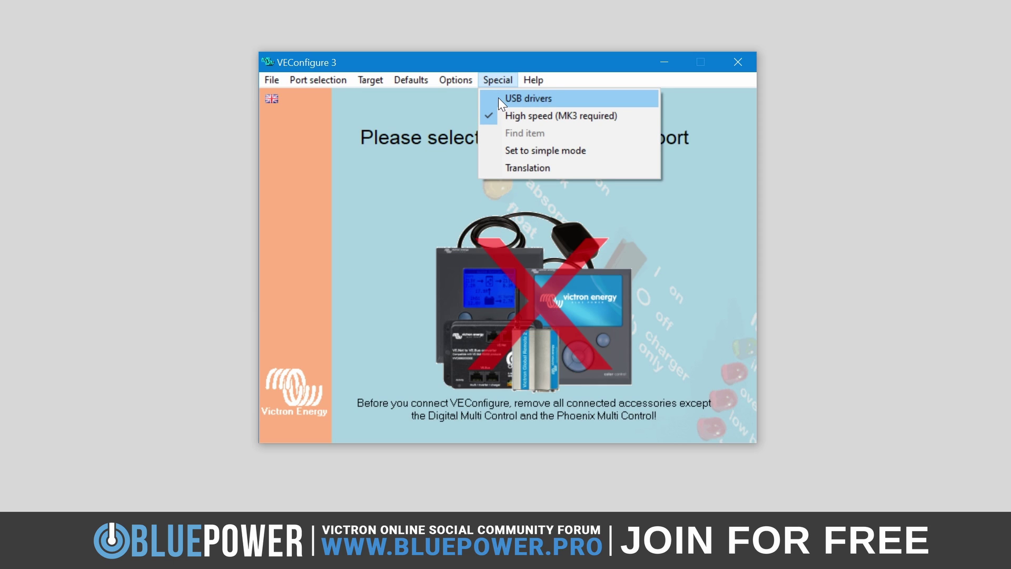
click(499, 99)
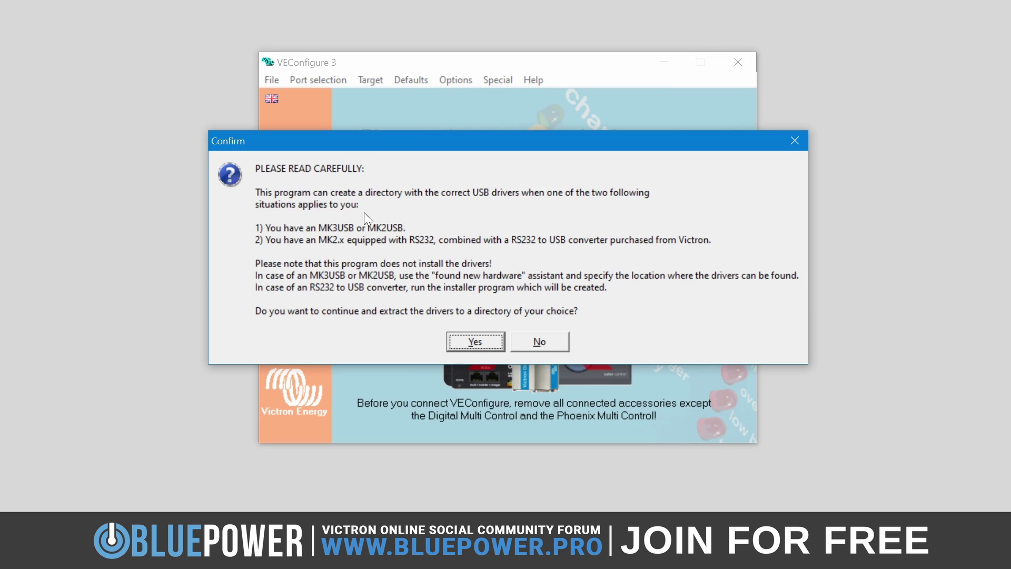
click(469, 341)
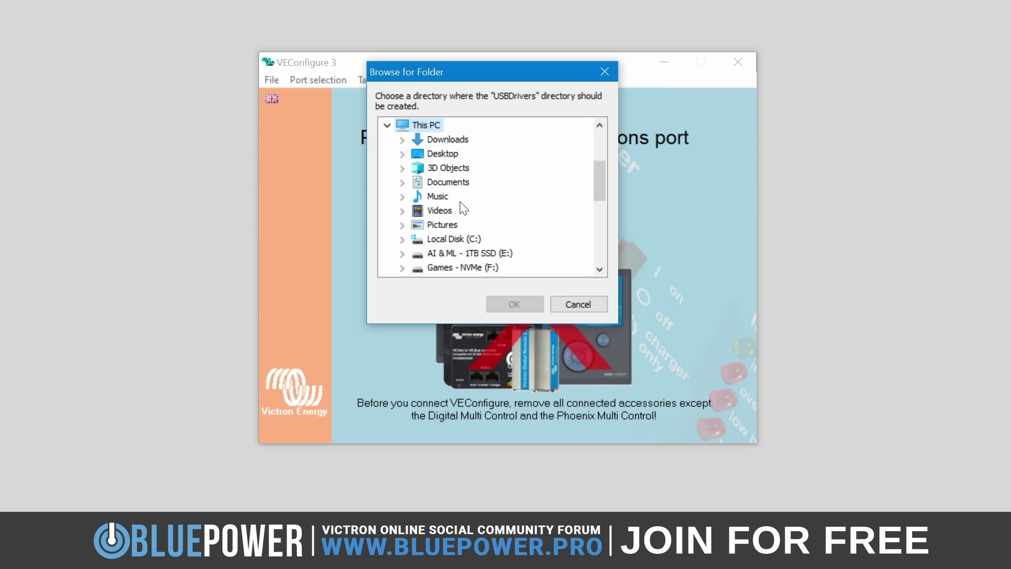
click(454, 140)
click(503, 304)
click(501, 280)
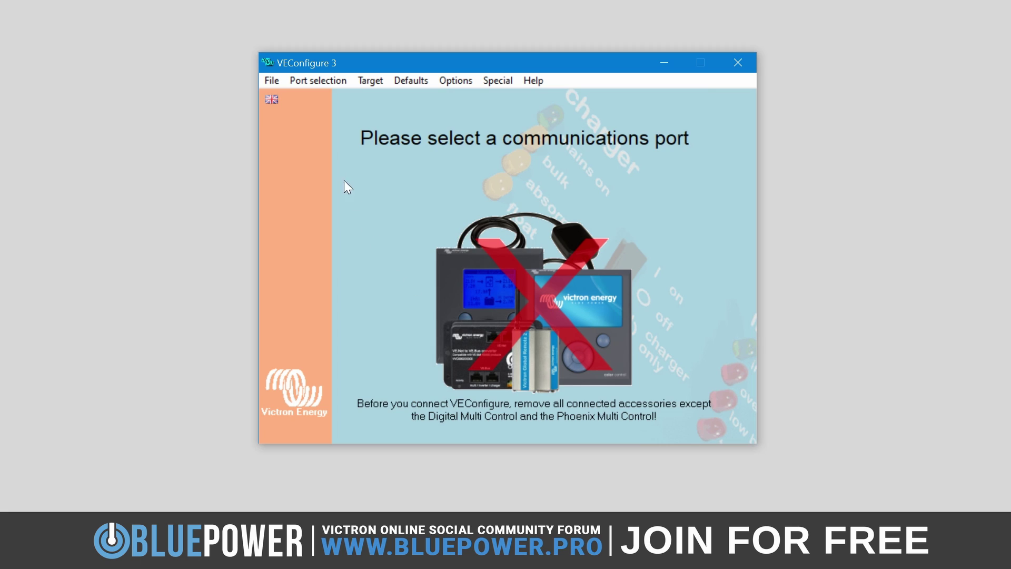
Step: Auto-detect the COM port (not for MK1) and acknowledge the no-assistants message
click(309, 84)
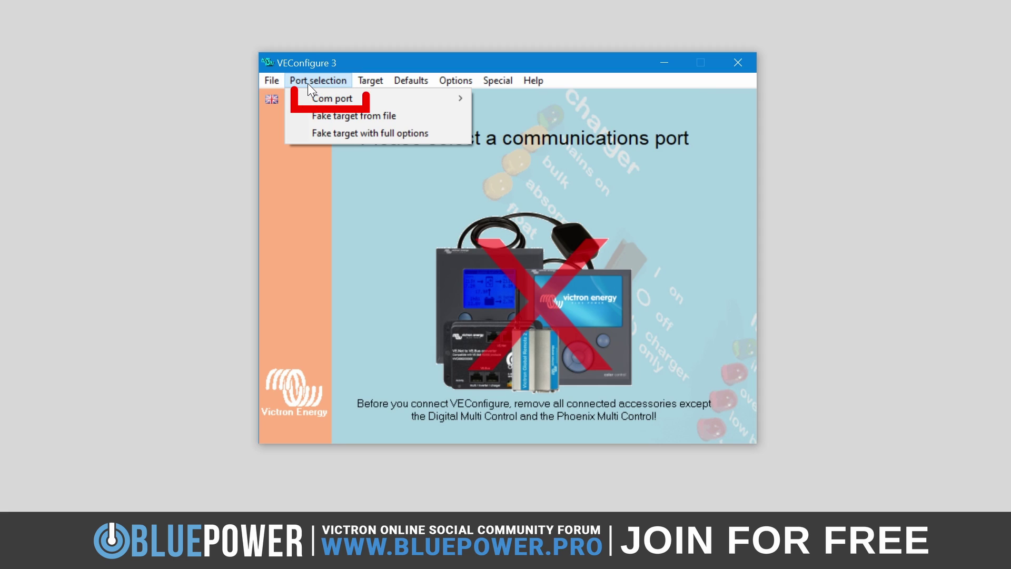
mouse_move(384, 96)
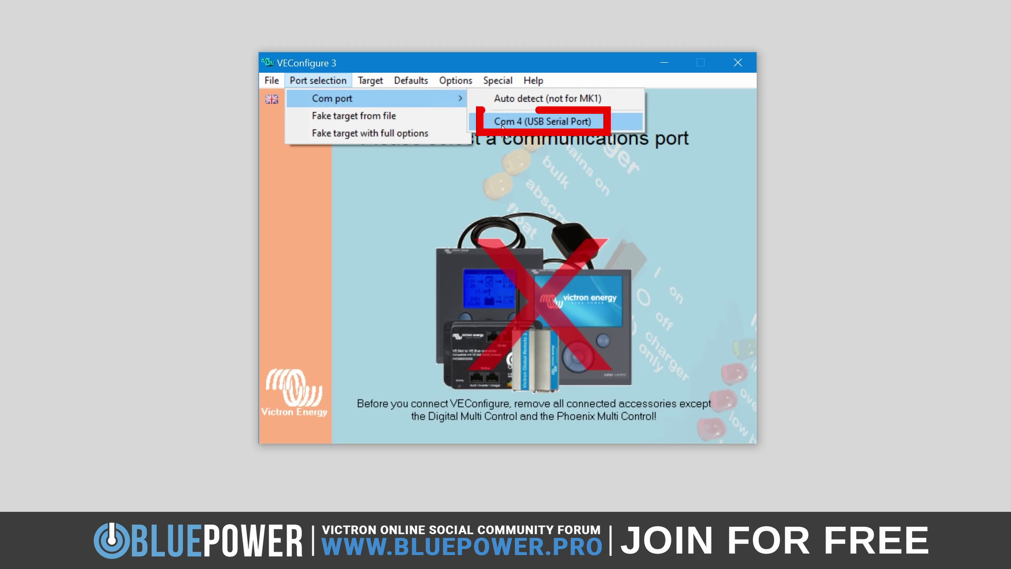
click(498, 98)
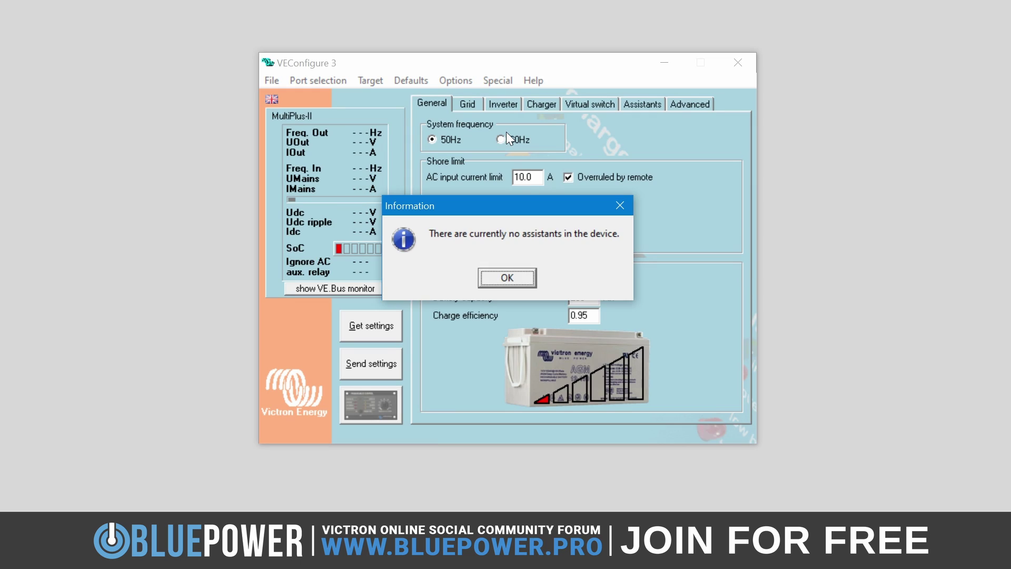
click(506, 278)
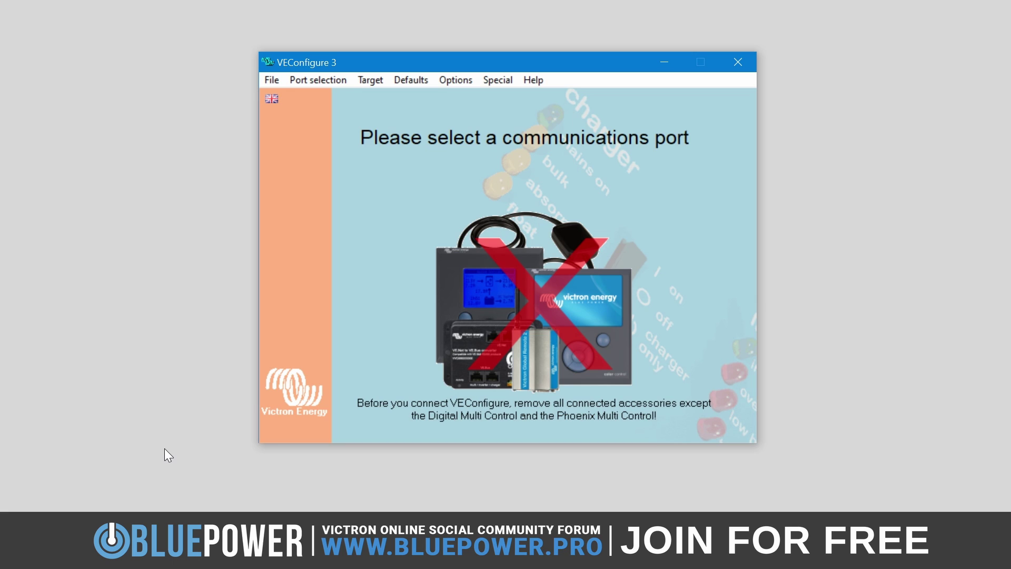
Step: Choose Fake target with full options and select a 48Vdc, 230Vac system
click(322, 79)
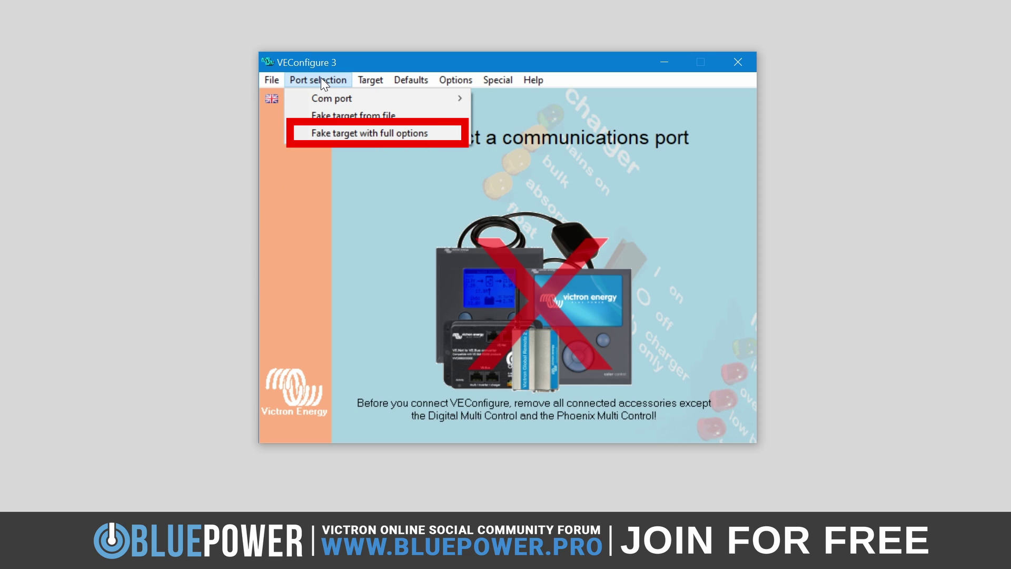
click(326, 135)
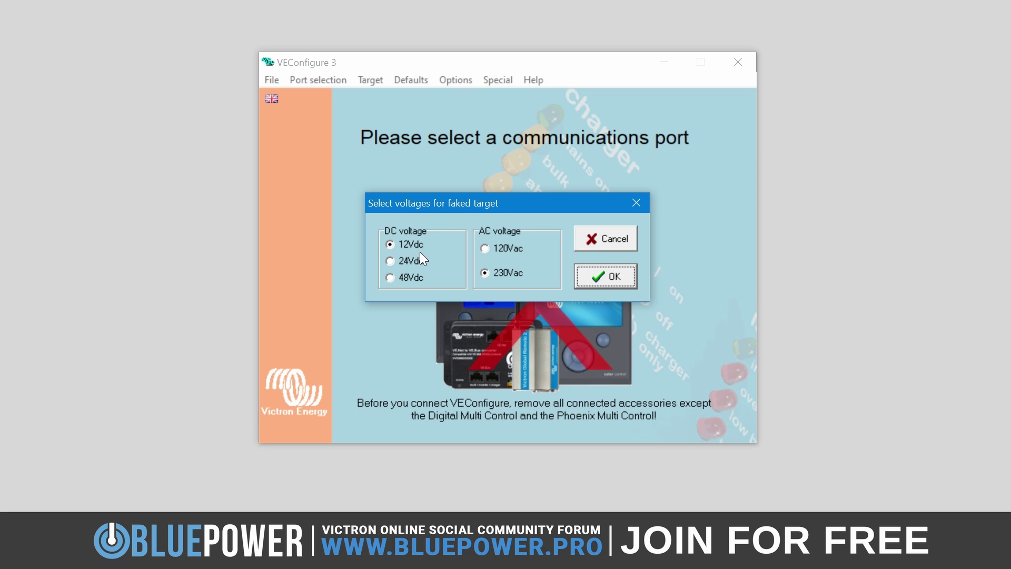
click(415, 279)
Step: Confirm the 48Vdc/230Vac fake target voltages to load the Quattro-II 48/5000/70-2x50
click(596, 279)
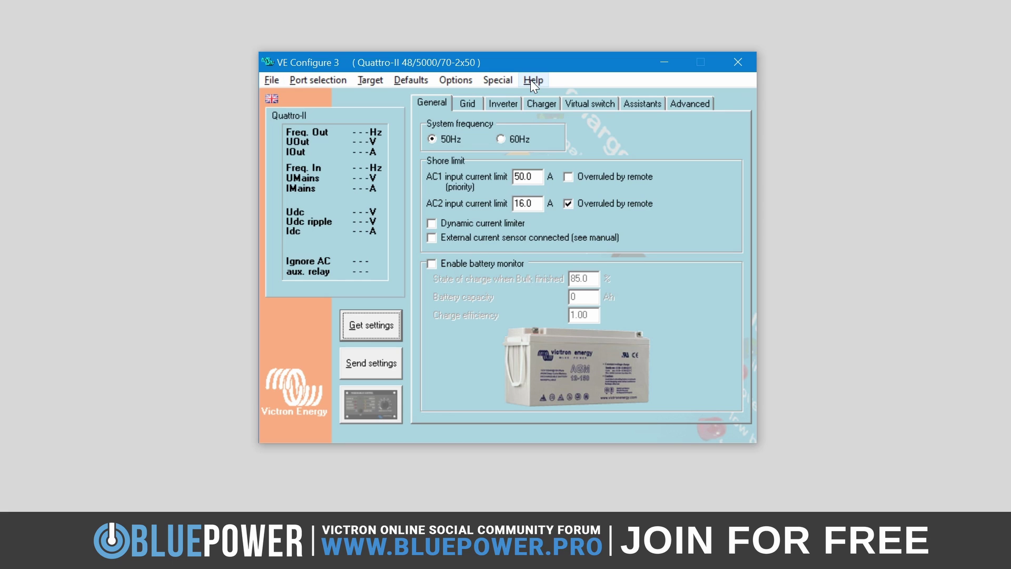
Step: Open File > Save settings and File > Load settings, cancelling both dialogs
click(271, 80)
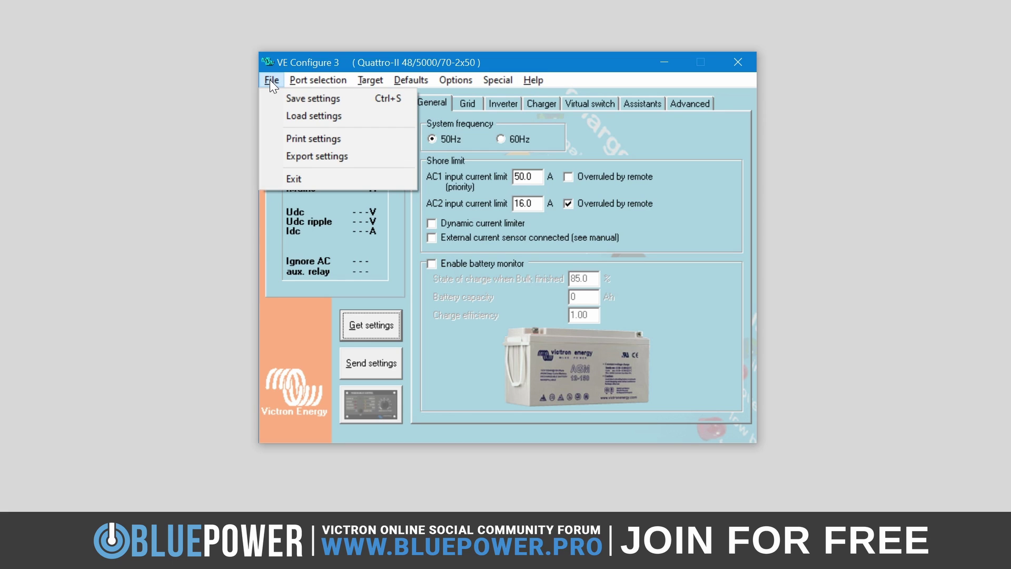
click(269, 91)
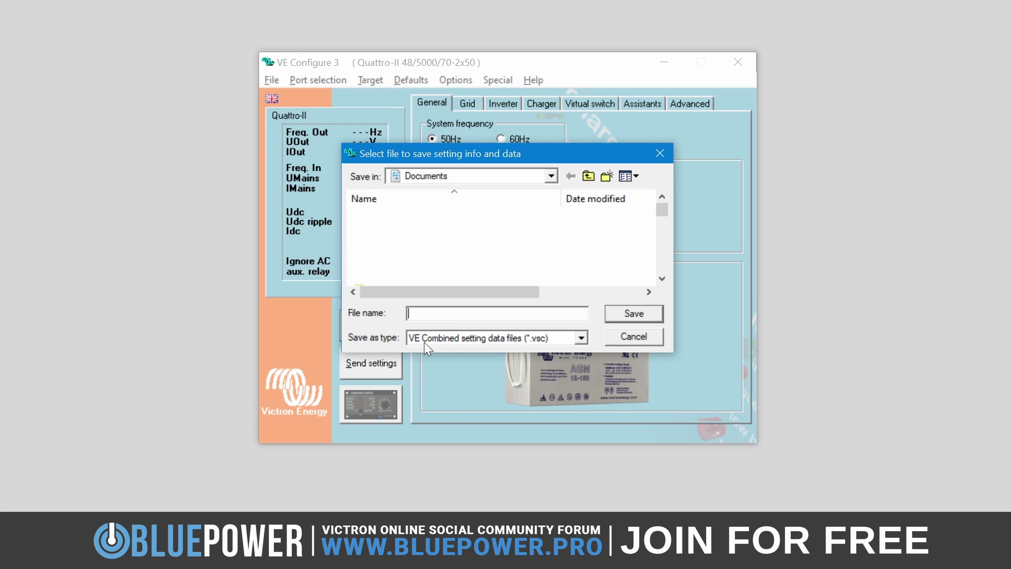
click(630, 339)
click(271, 82)
click(271, 116)
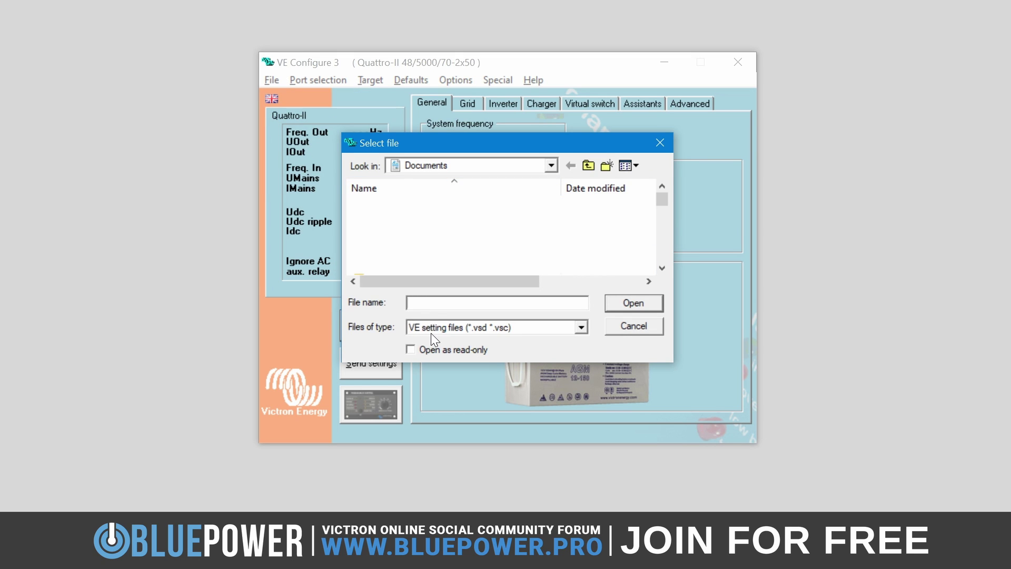
click(655, 321)
click(268, 80)
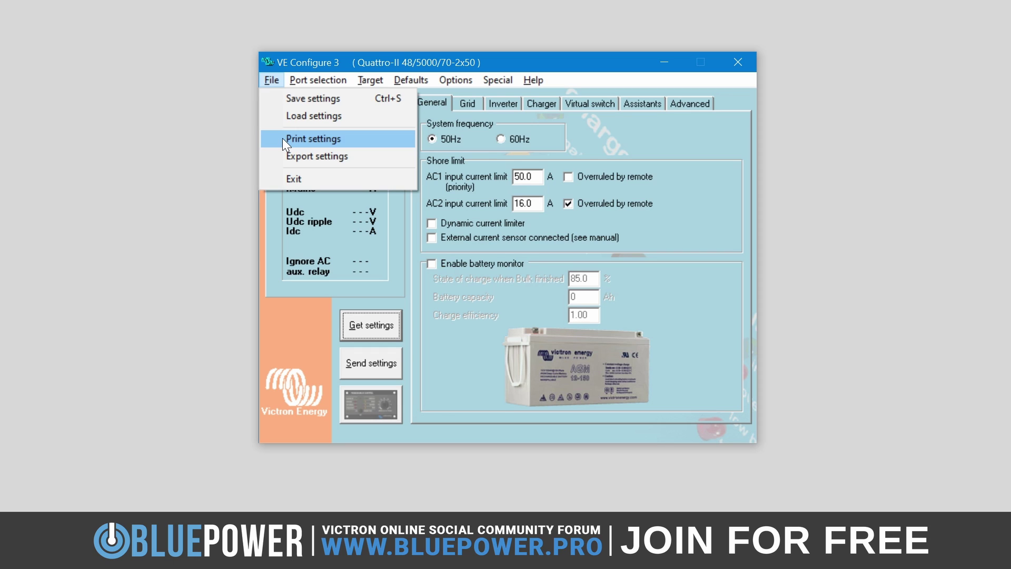
Step: Show the Export listing of all settings and select its full text
click(273, 158)
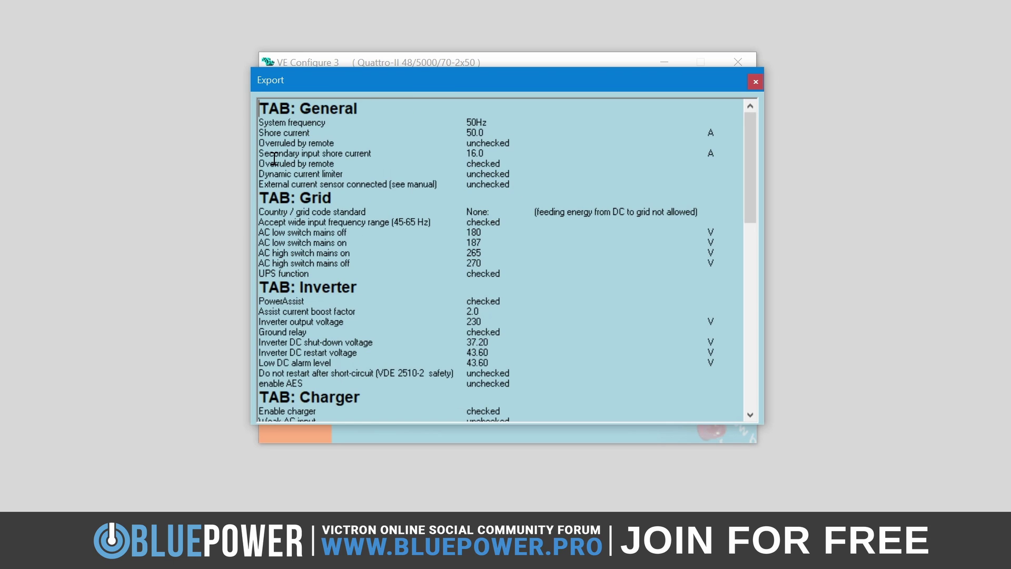
drag(744, 137, 756, 343)
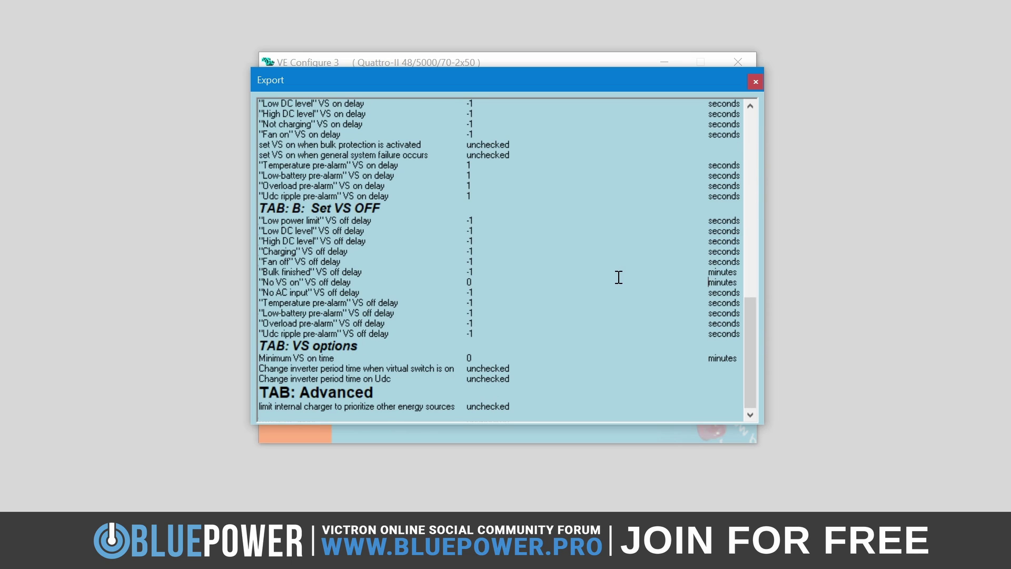
key(ctrl+a)
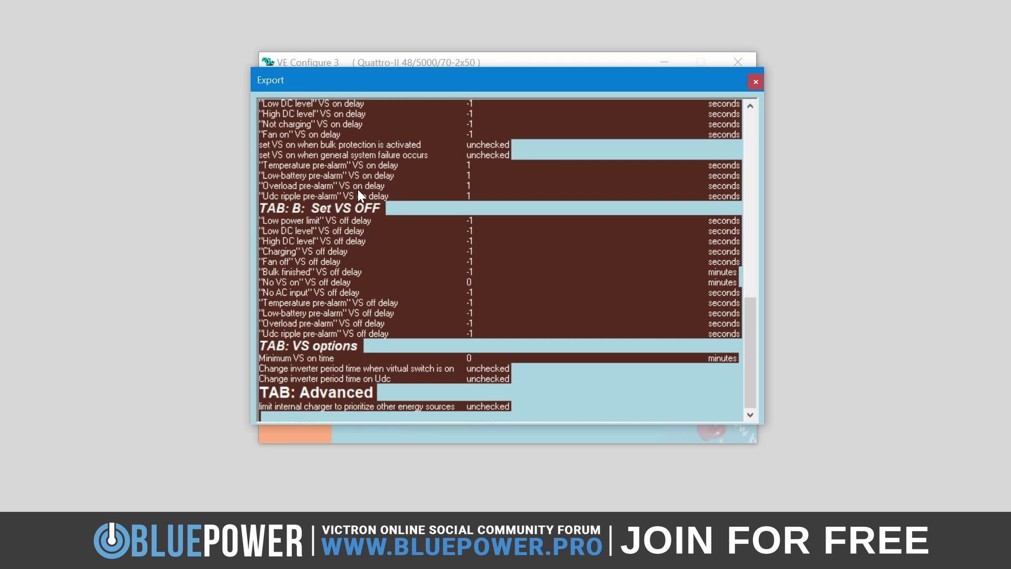
click(468, 196)
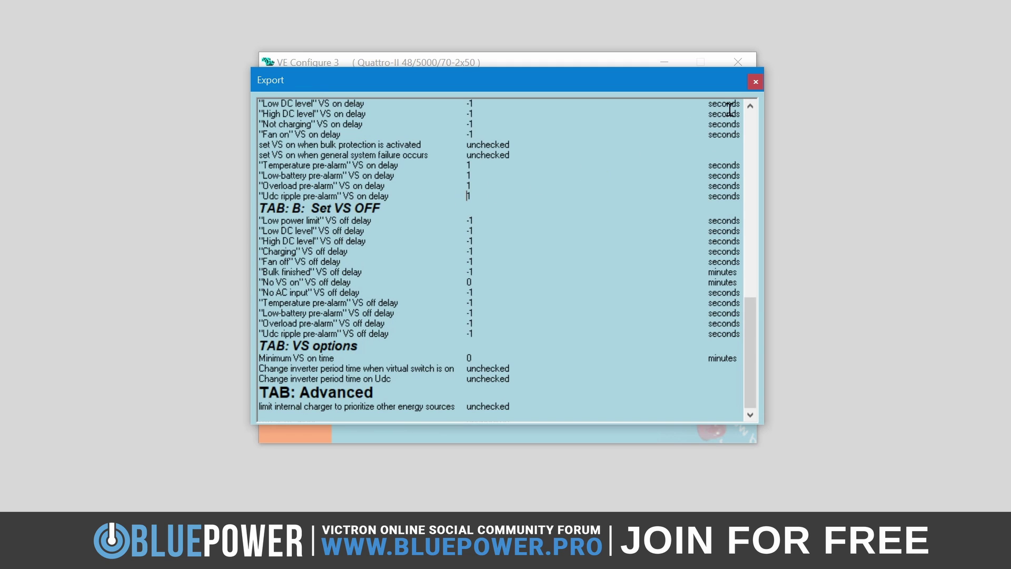
Step: Close the export listing without saving and dismiss the File menu without exiting
click(757, 82)
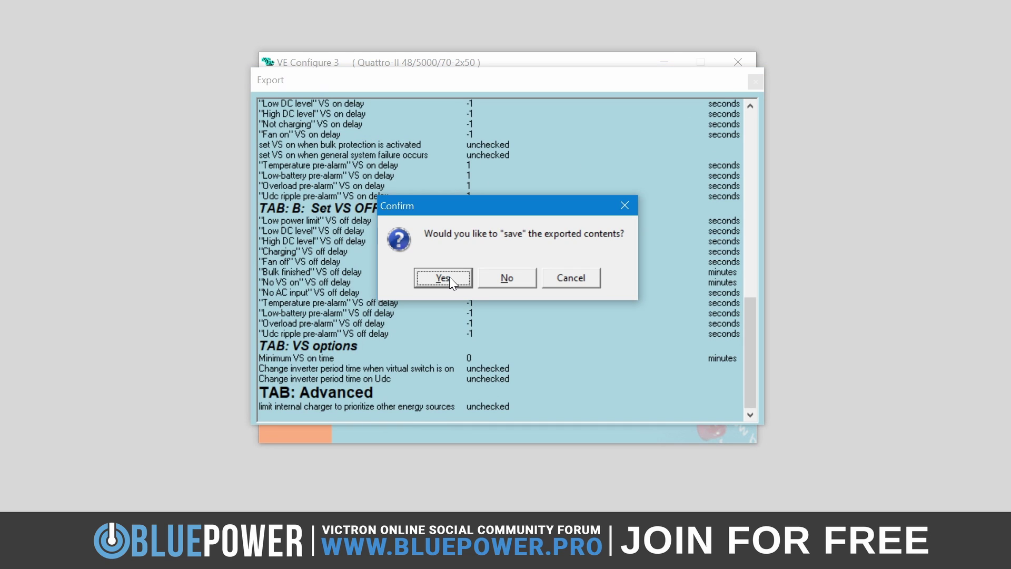
click(449, 278)
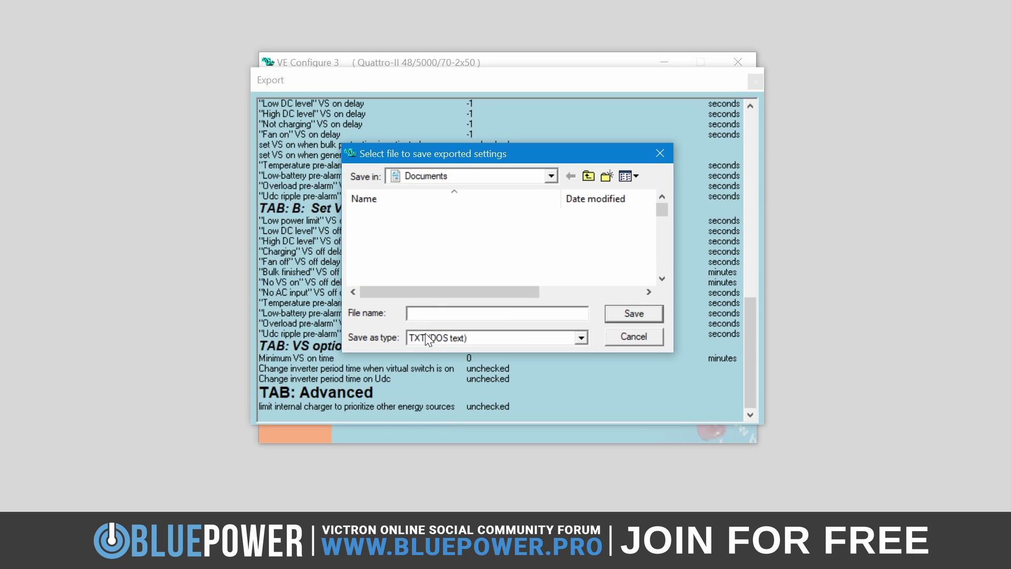
click(634, 336)
click(272, 79)
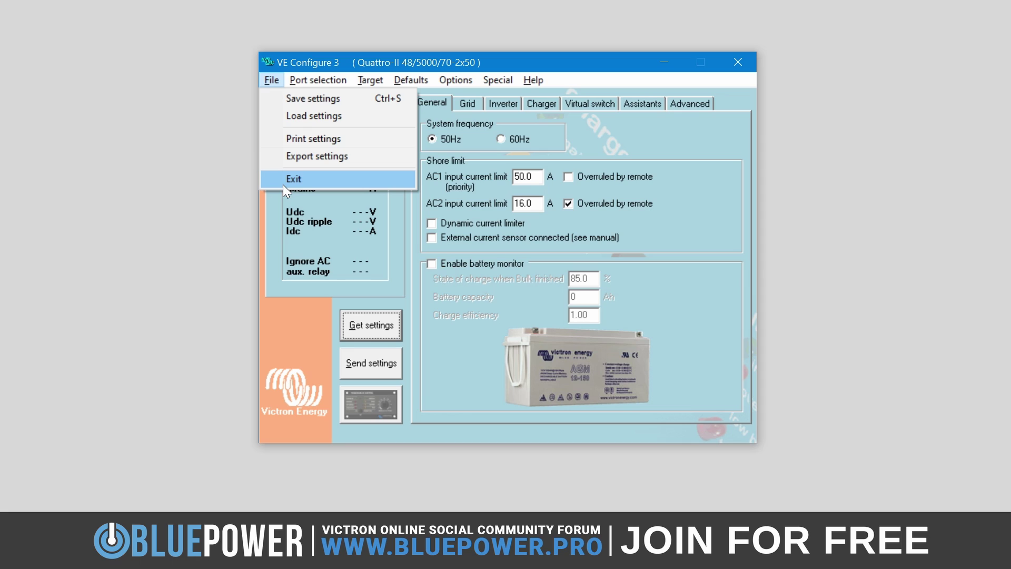
key(Escape)
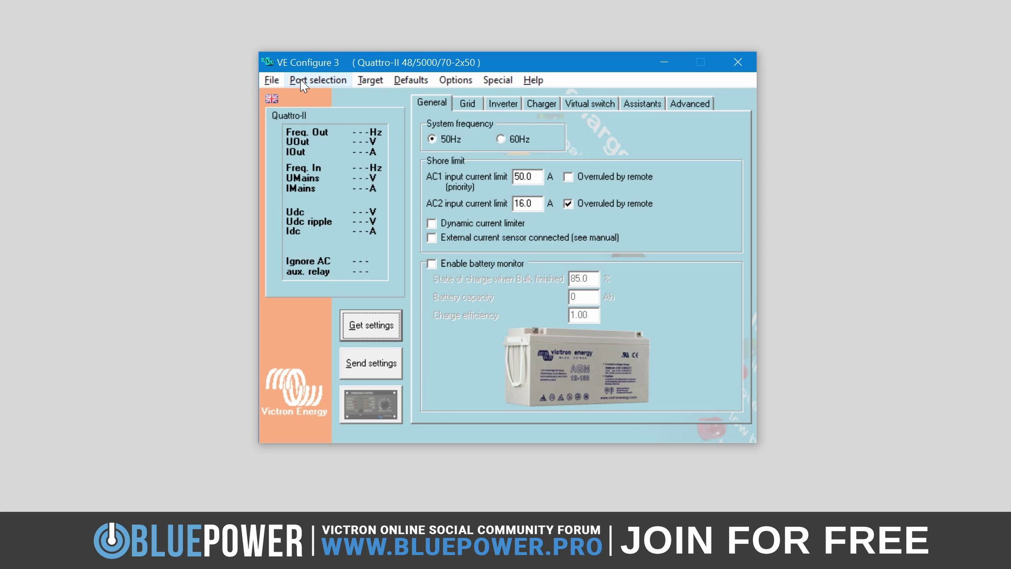
click(300, 79)
mouse_move(300, 98)
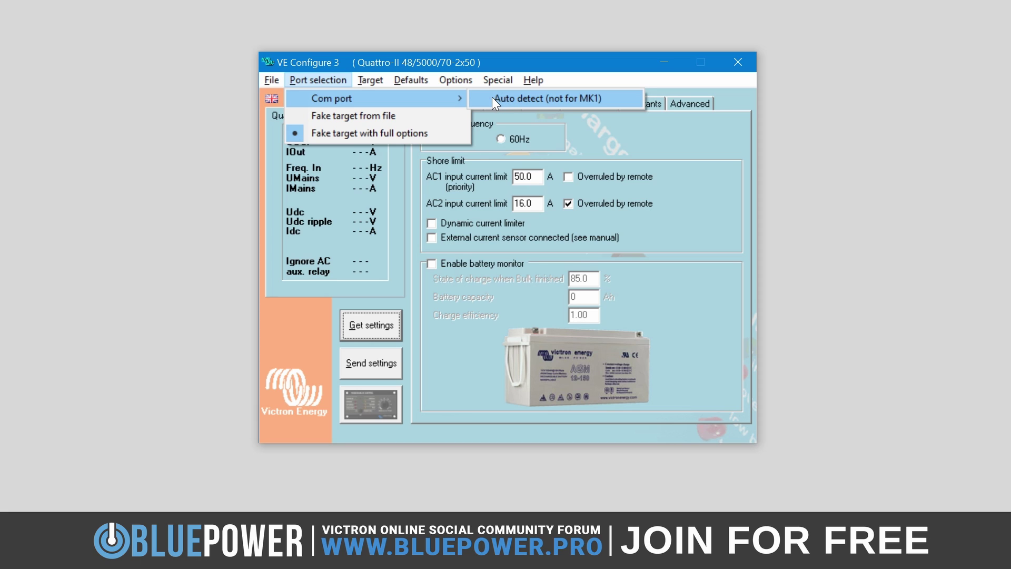
click(376, 117)
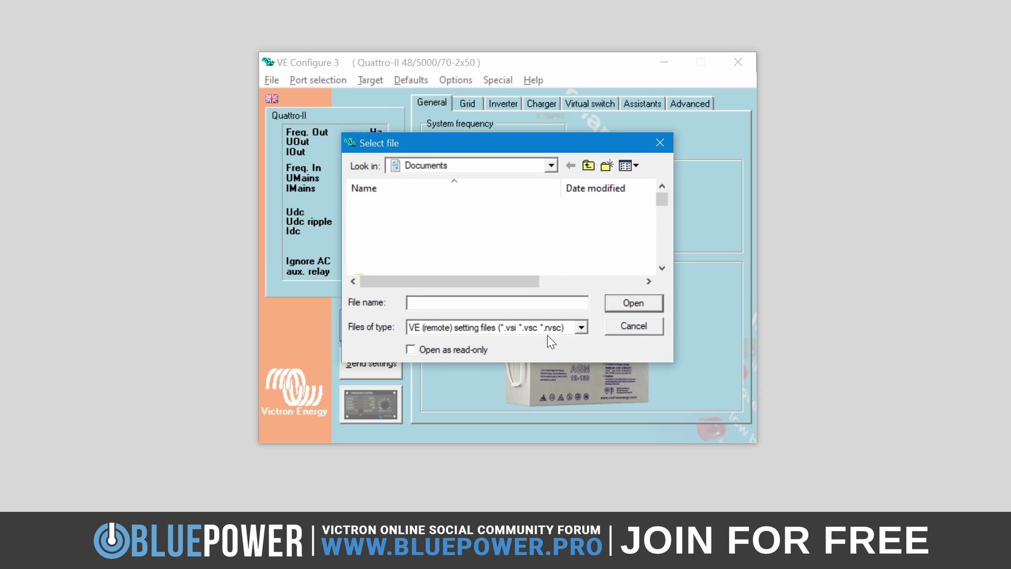
click(610, 326)
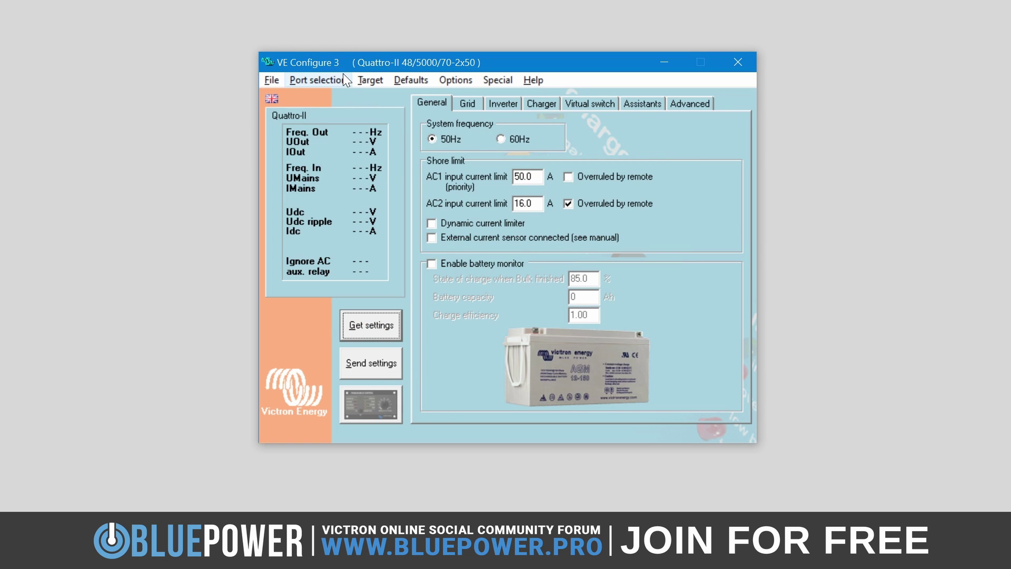
click(343, 76)
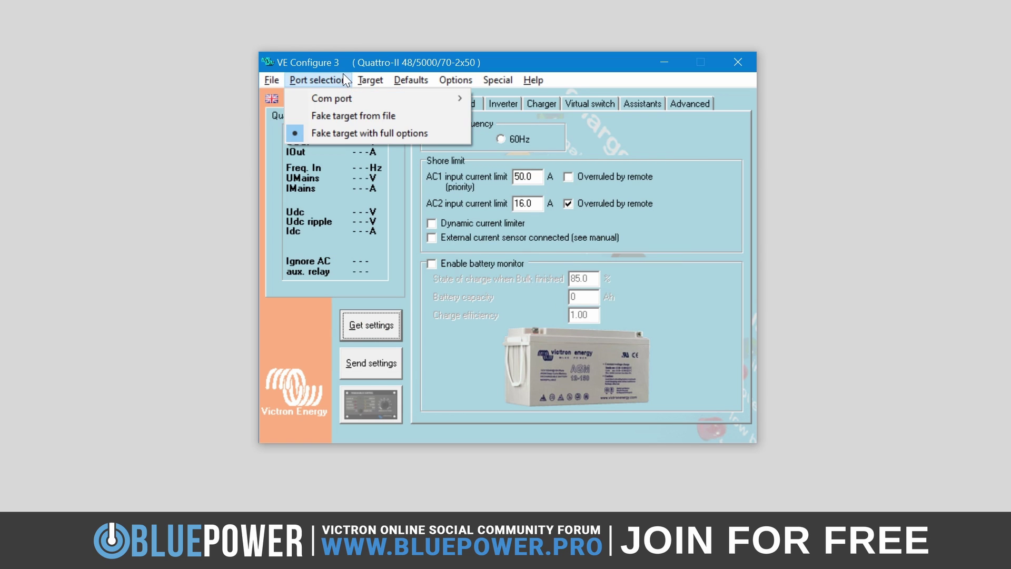
click(342, 137)
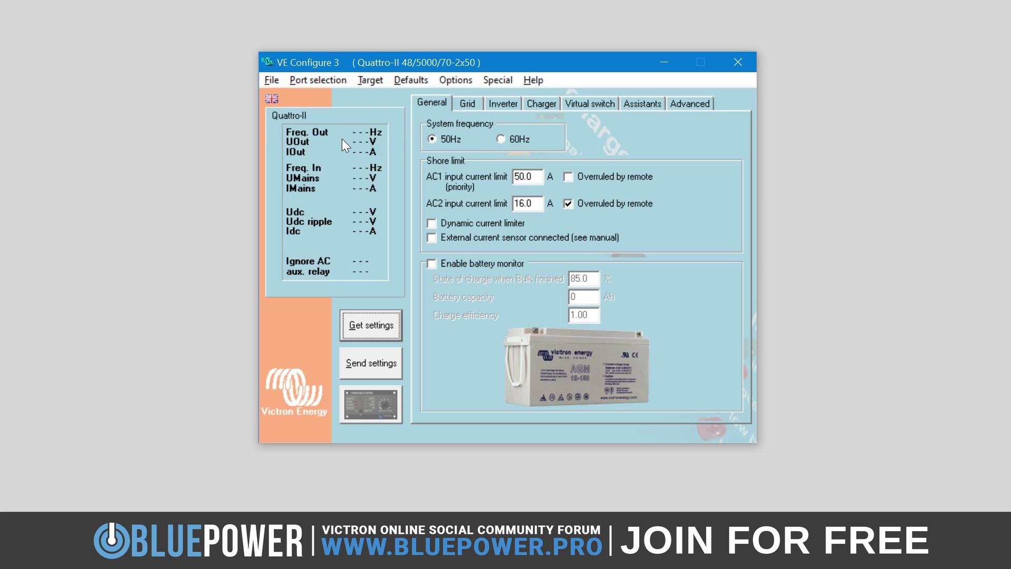
Step: Show the virtual control panel and software version, then open the Defaults reset option
click(359, 83)
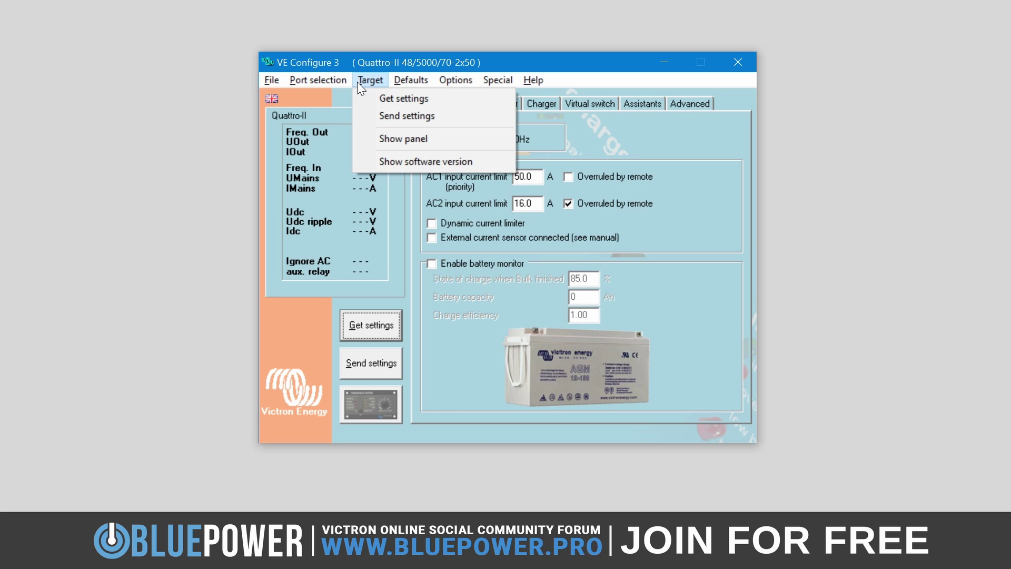
click(363, 138)
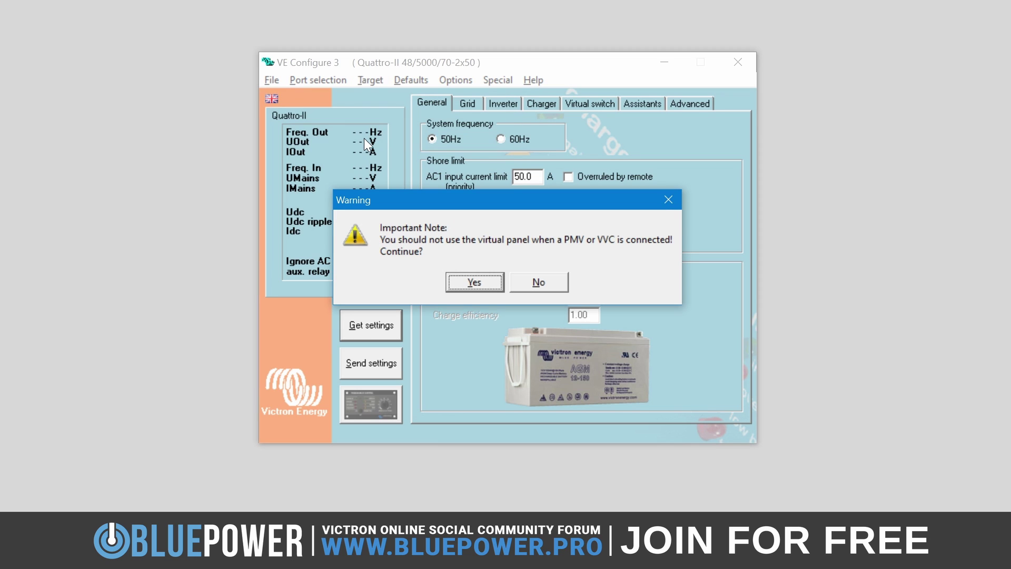
click(489, 286)
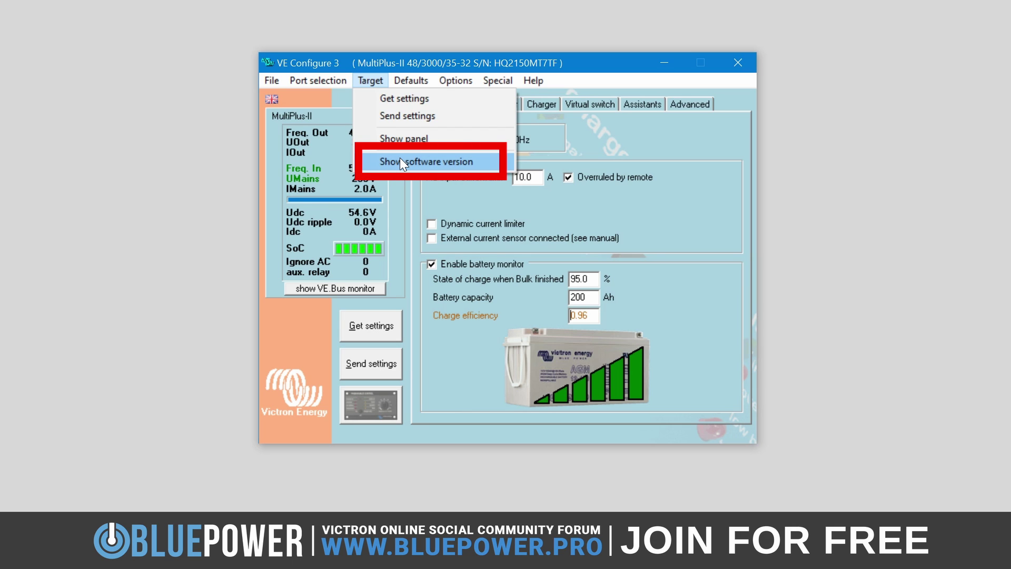
click(400, 159)
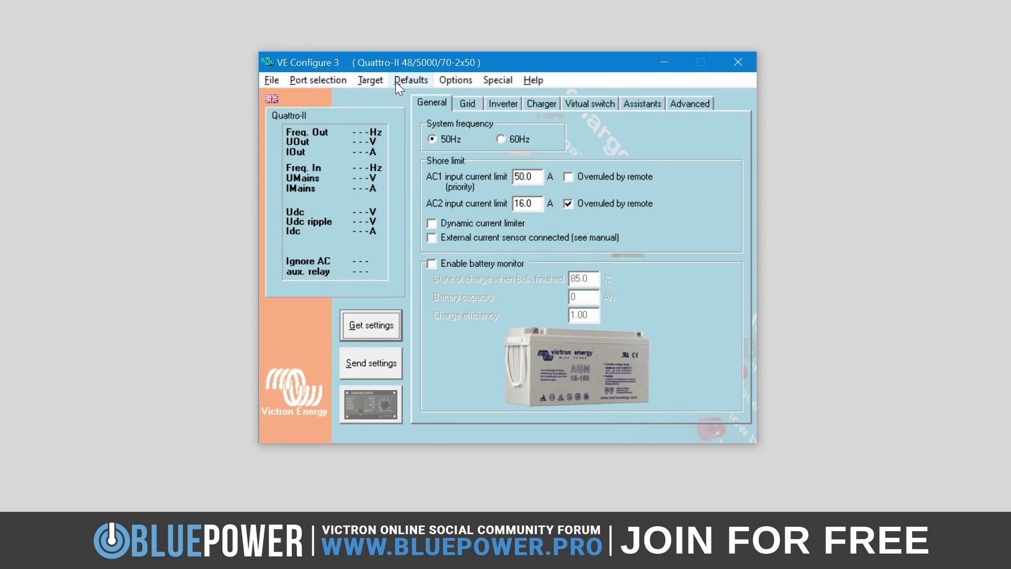
click(396, 81)
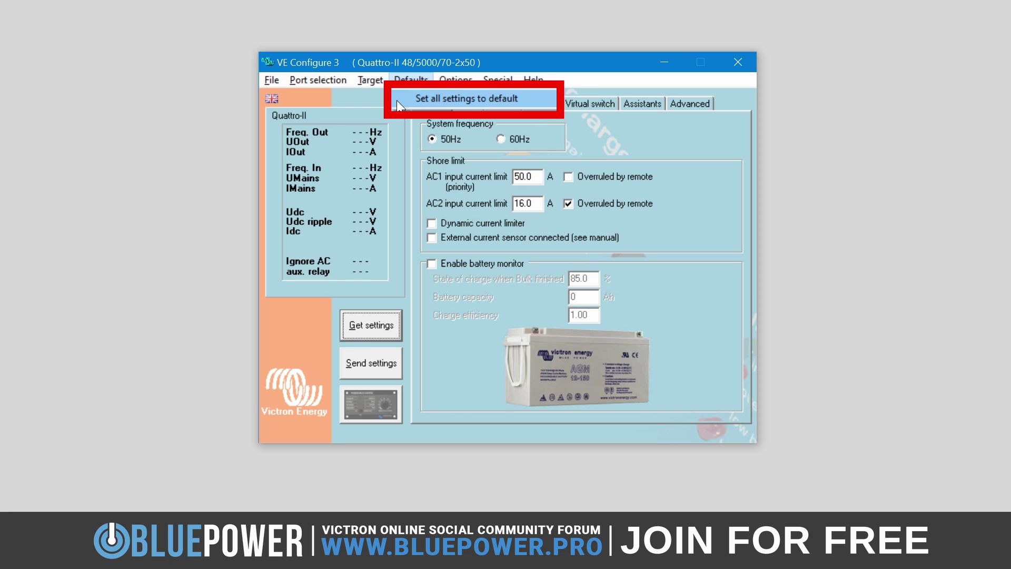
Step: Dismiss the Defaults menu and show the Options Languages submenu listing English (en)
click(396, 100)
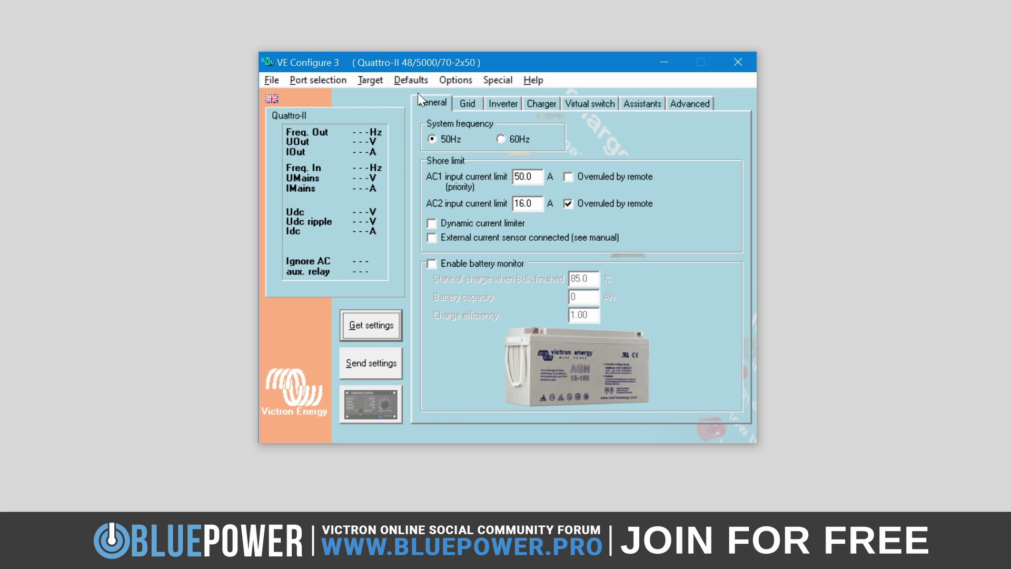
click(444, 84)
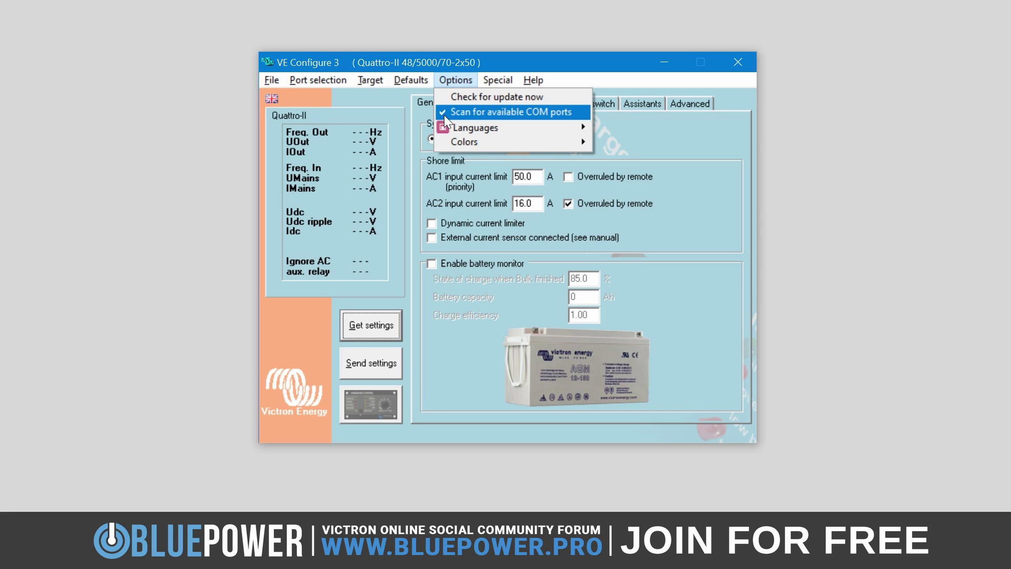
mouse_move(444, 128)
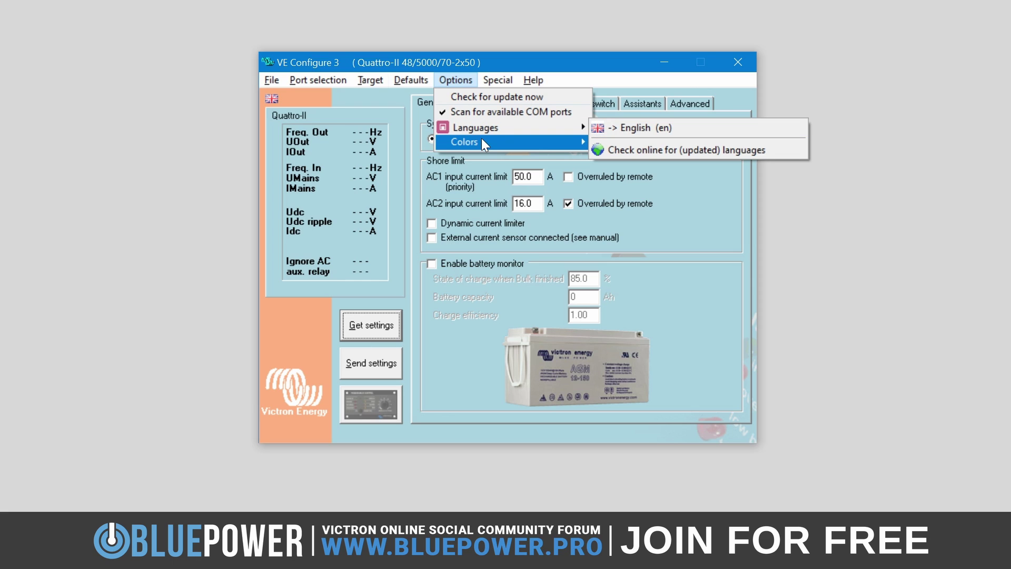
Step: Set the AC1 input current limit to 40.0 A
mouse_move(526, 148)
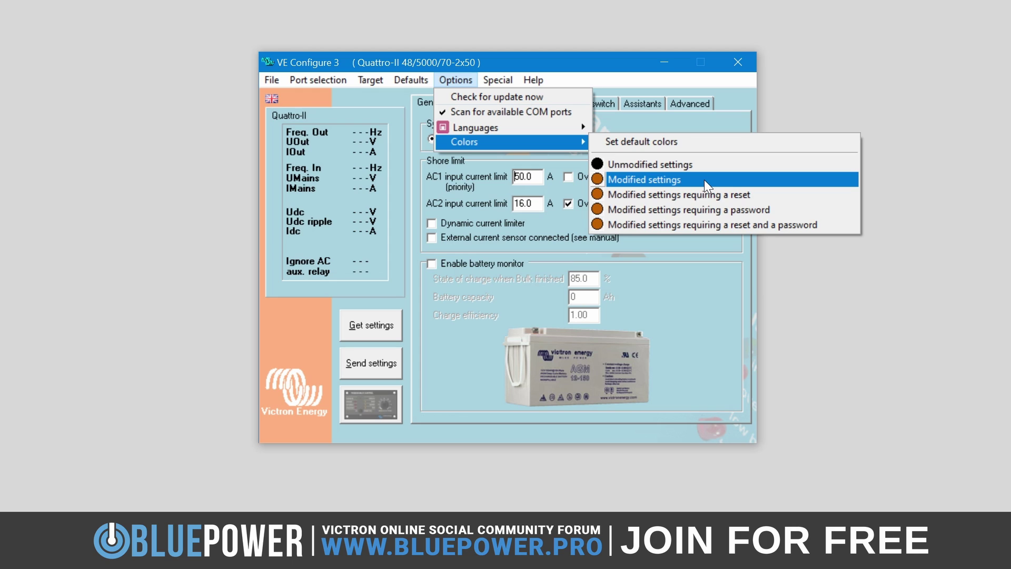
double_click(533, 179)
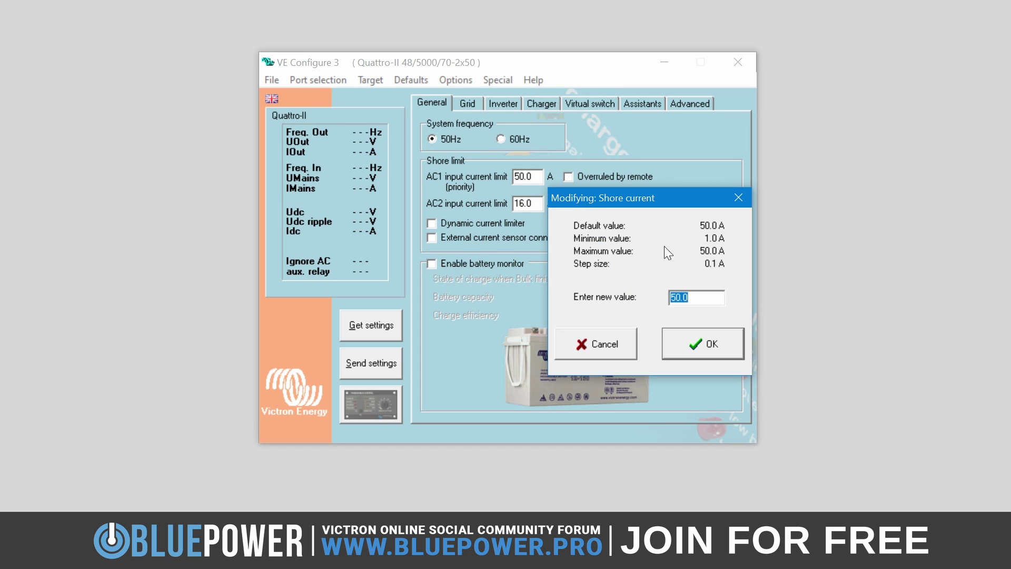
text(40)
click(691, 337)
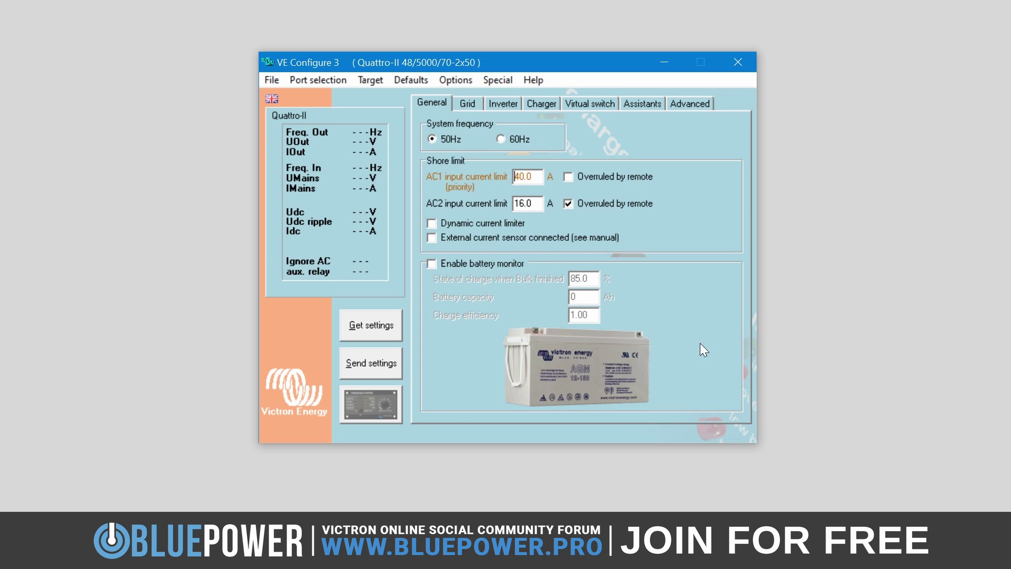
Step: Colour modified settings requiring a reset red via Options > Colors
click(448, 75)
mouse_move(455, 141)
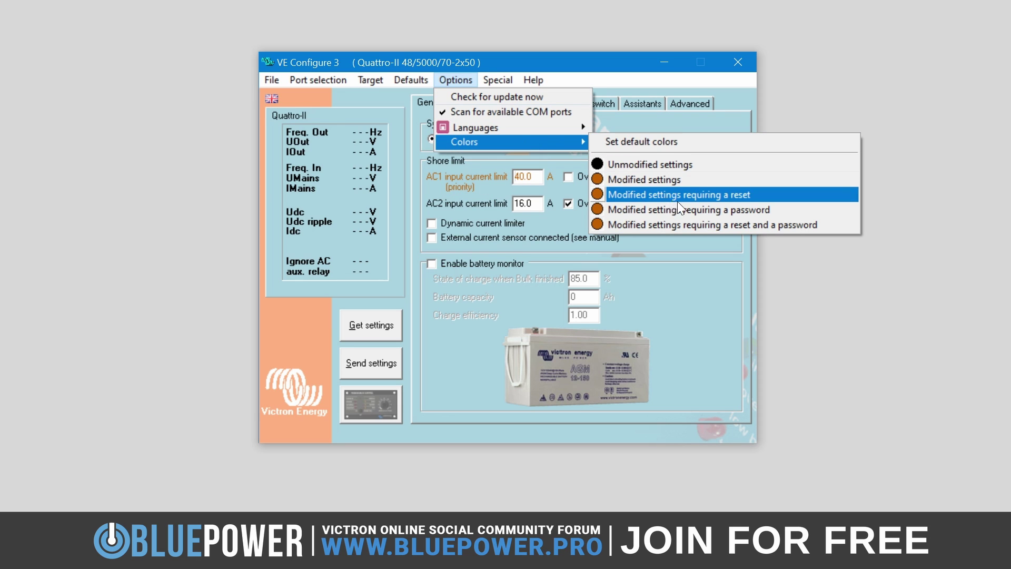
click(763, 196)
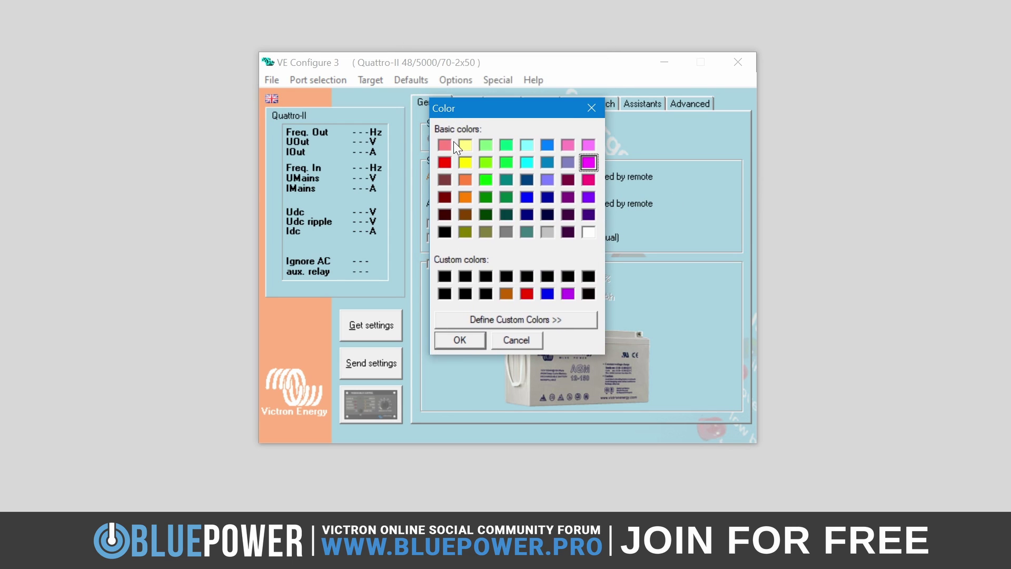
click(478, 343)
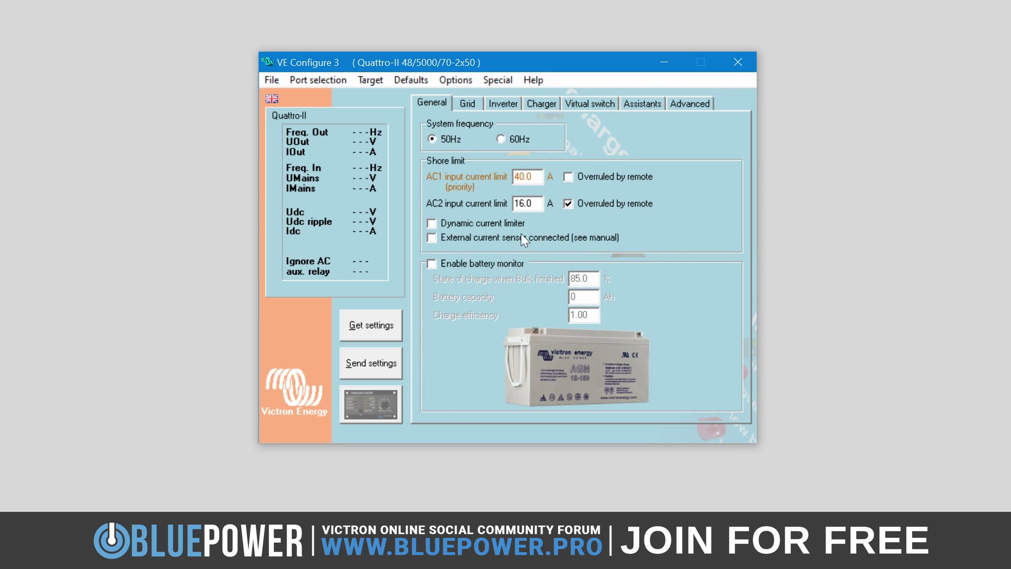
Step: On the Inverter tab, set DC input low shut-down to 48.00 V
click(505, 103)
double_click(544, 173)
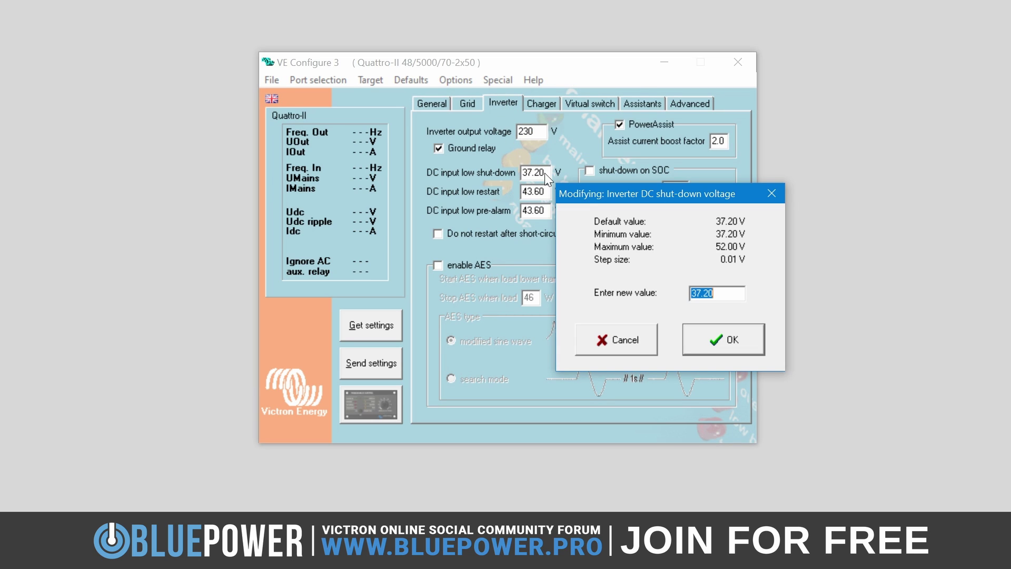
text(48)
click(705, 349)
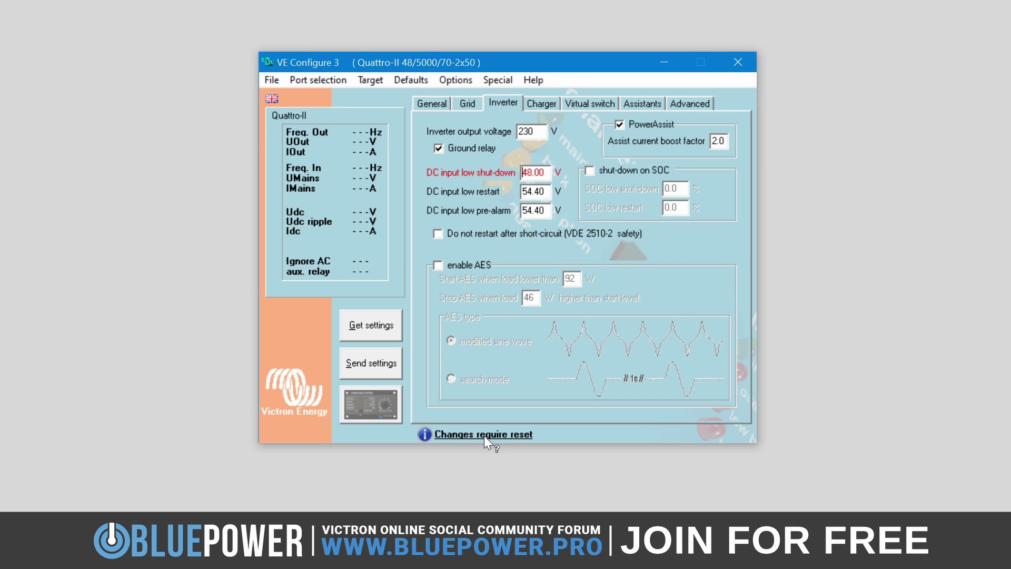
click(457, 80)
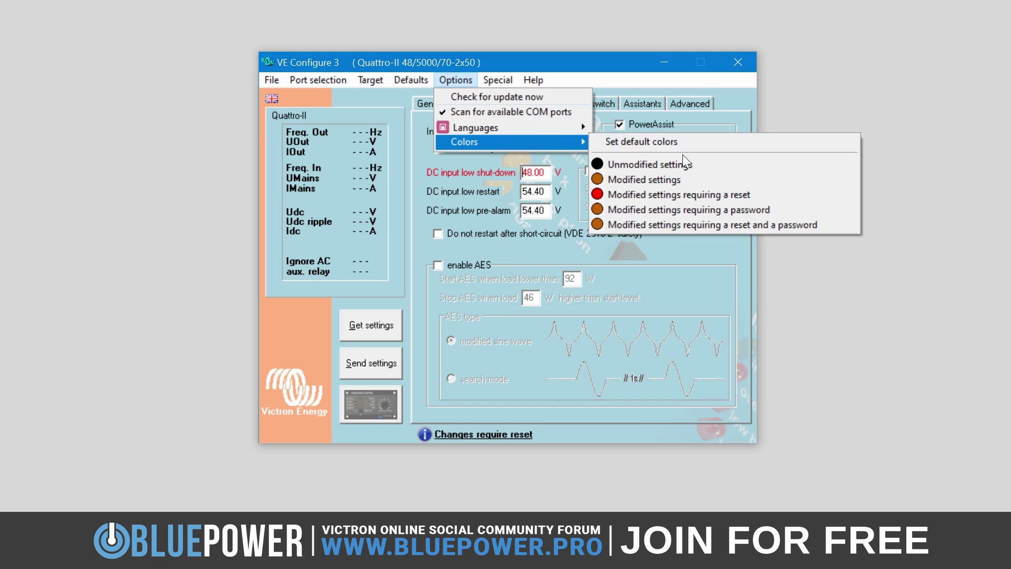
Step: Mark modified settings requiring a password in purple
click(780, 210)
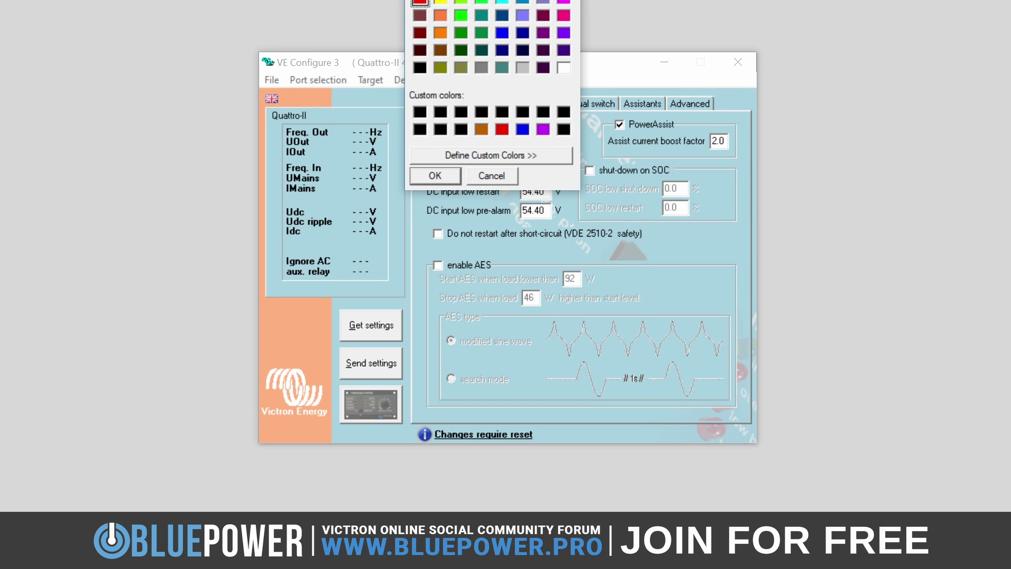
drag(482, 2, 498, 134)
click(576, 221)
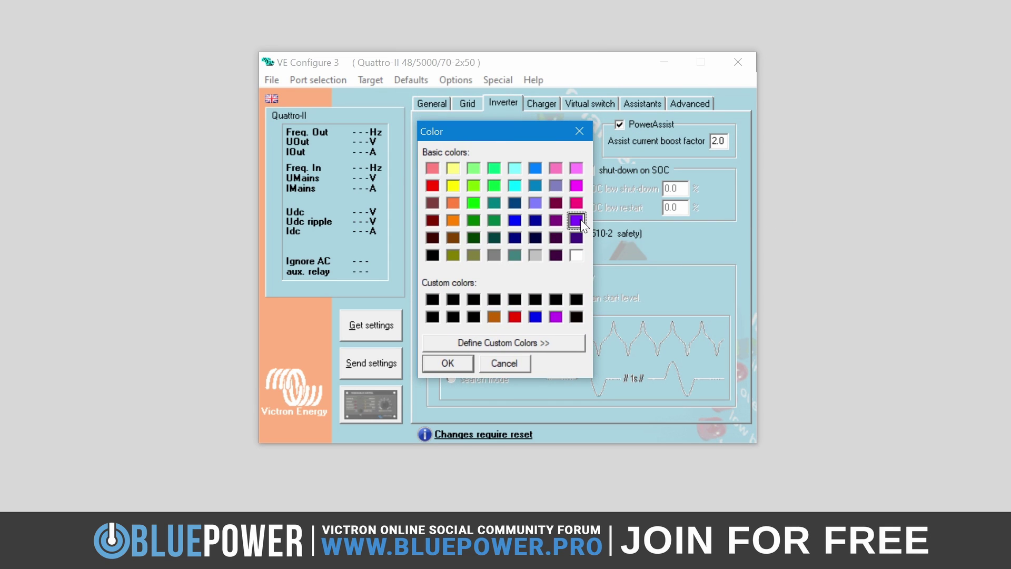
click(447, 363)
Step: Assign a highlight colour to modified settings requiring a reset and a password
click(456, 80)
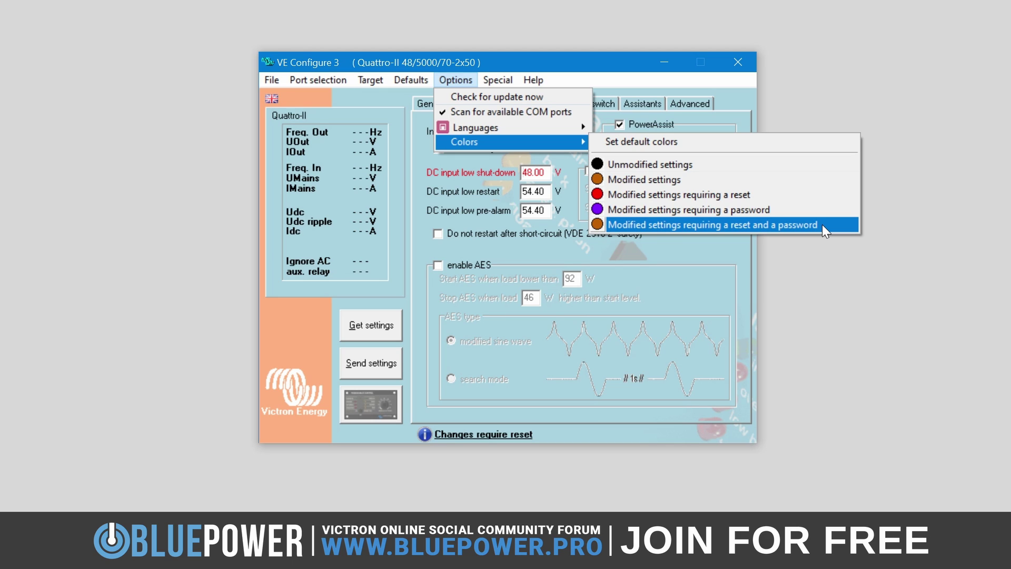
click(823, 224)
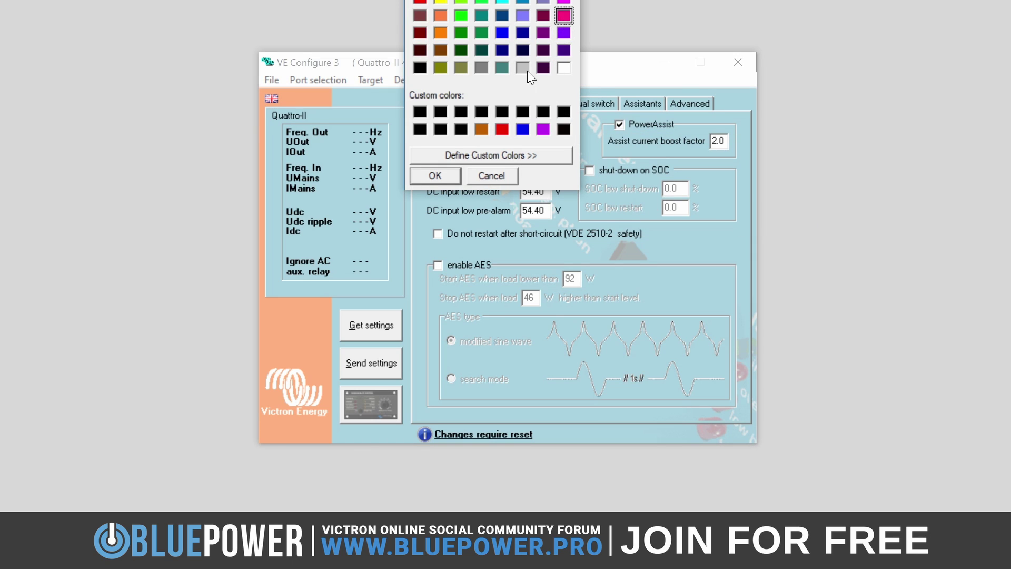
click(431, 176)
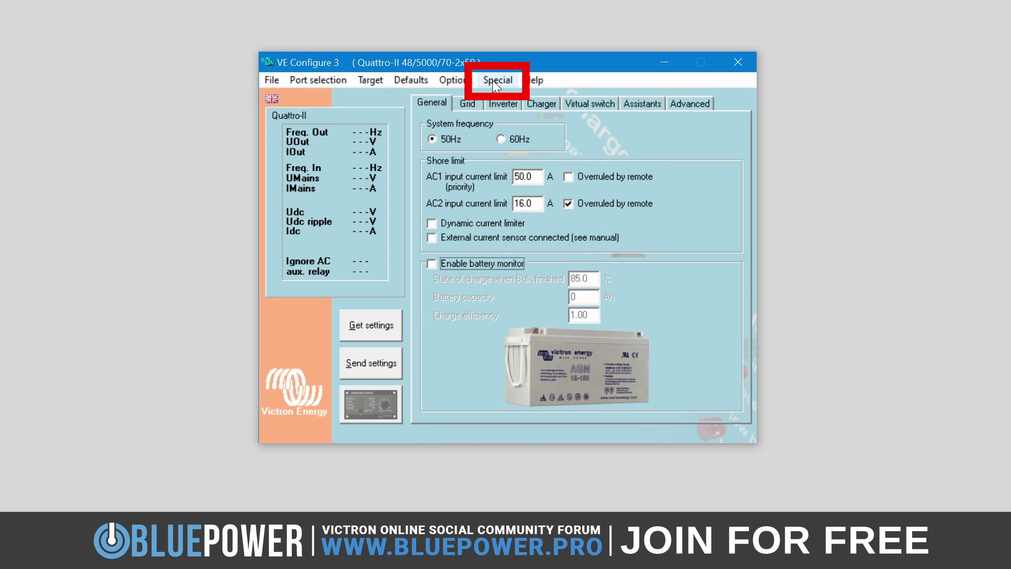
Step: Start extracting the USB drivers from Special > USB drivers
click(492, 80)
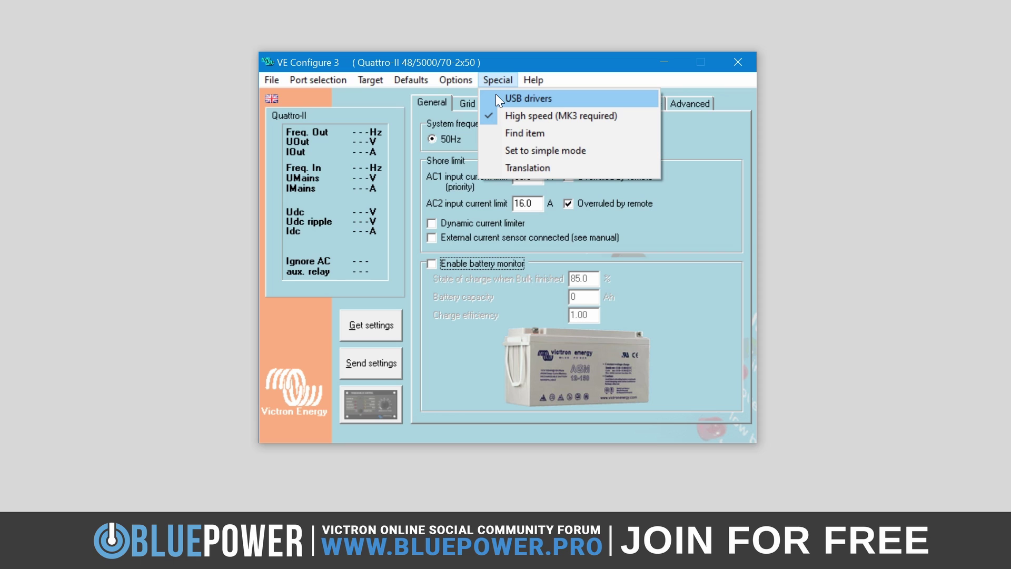
click(497, 99)
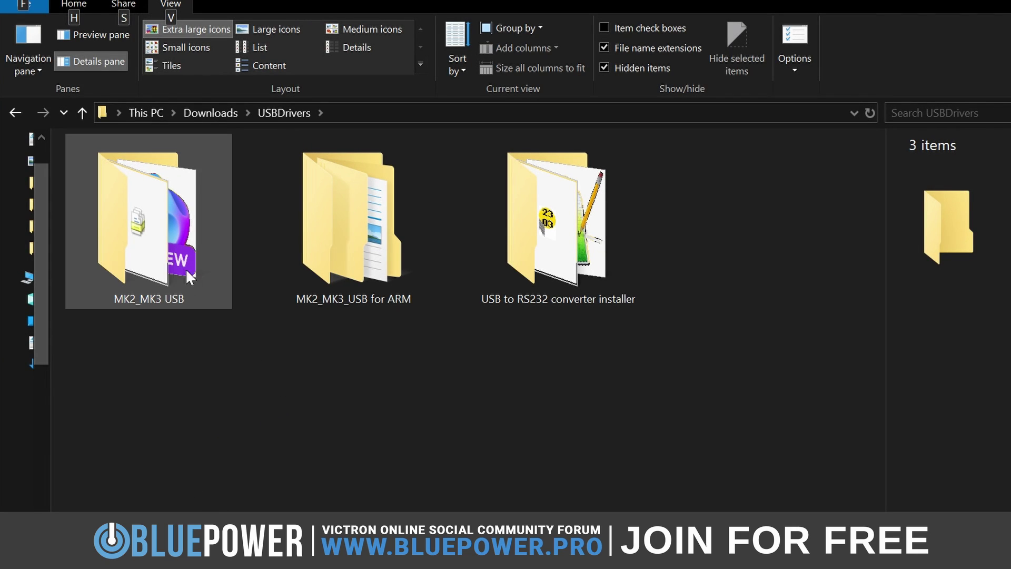
Step: Confirm extraction, open the MK2_MK3 USB folder and select its driver files
click(172, 247)
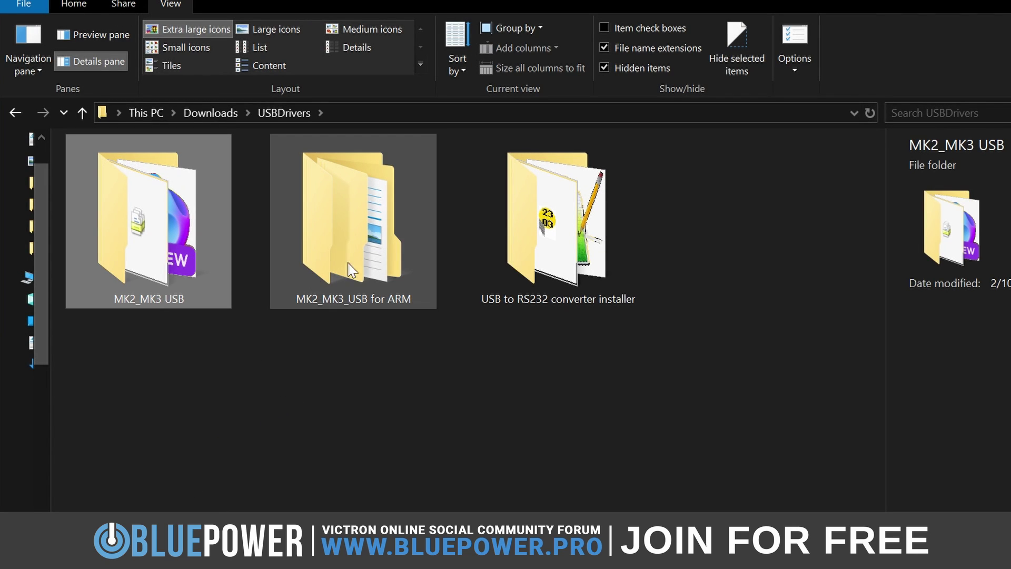
click(371, 247)
click(540, 250)
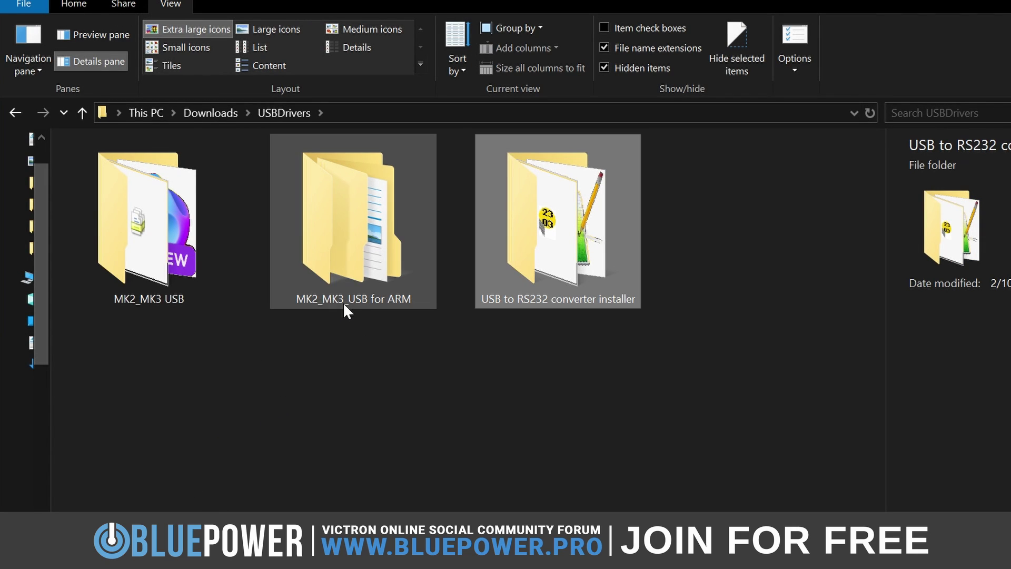
click(144, 242)
double_click(145, 242)
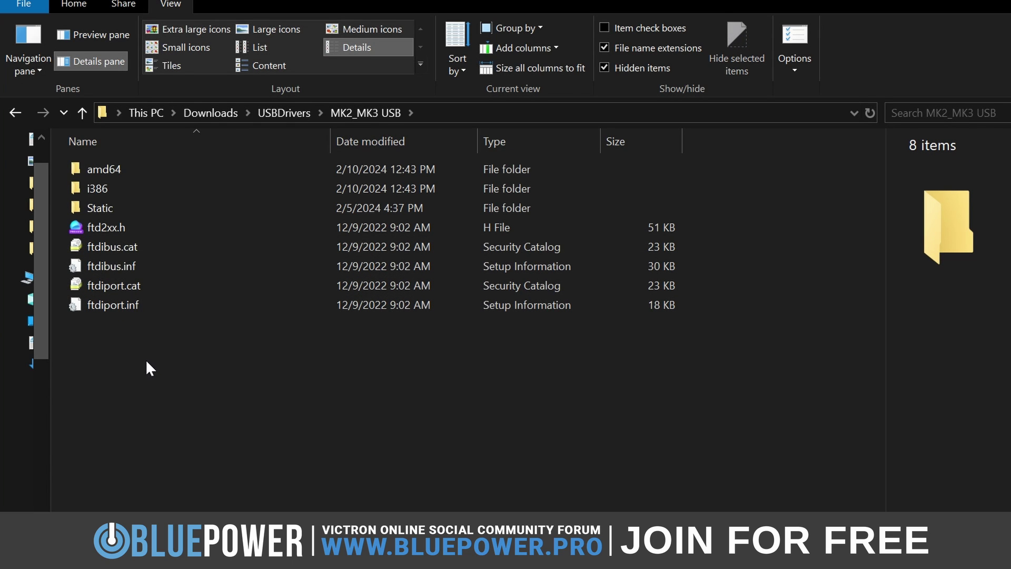
drag(145, 358, 78, 176)
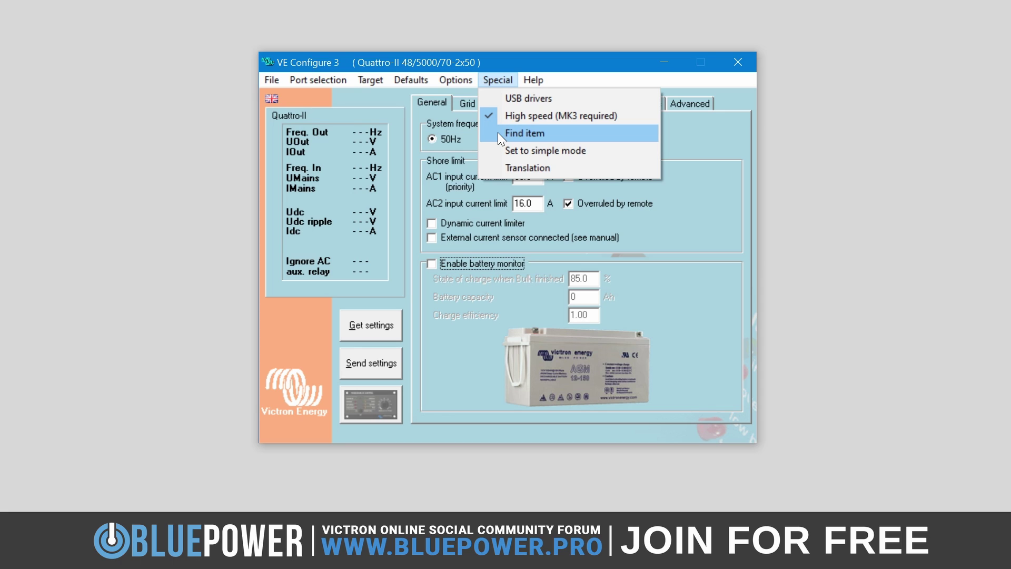
Step: Read AC1 input current limit's help ID, then jump to it with Find item 6006
click(498, 132)
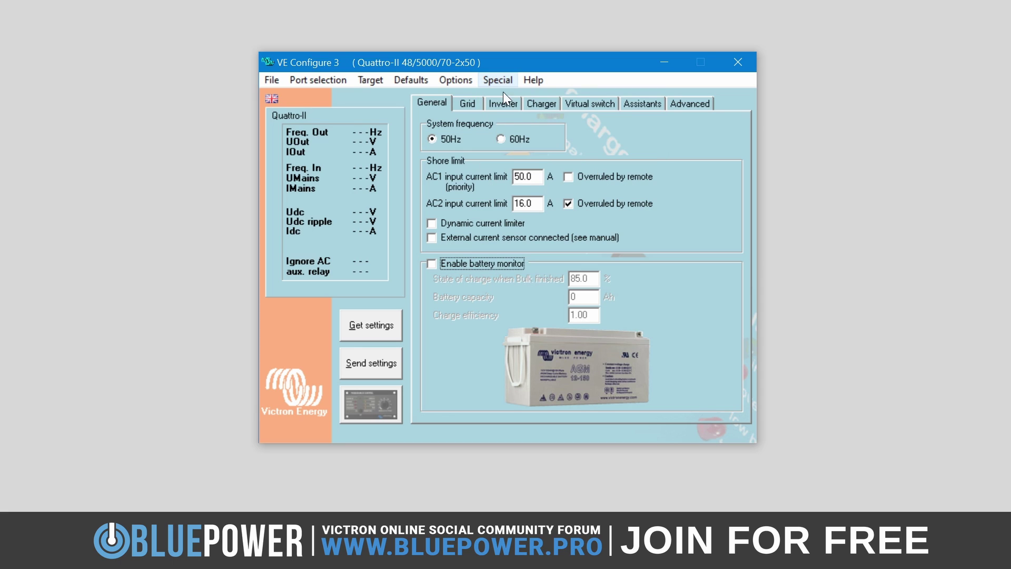
right_click(479, 183)
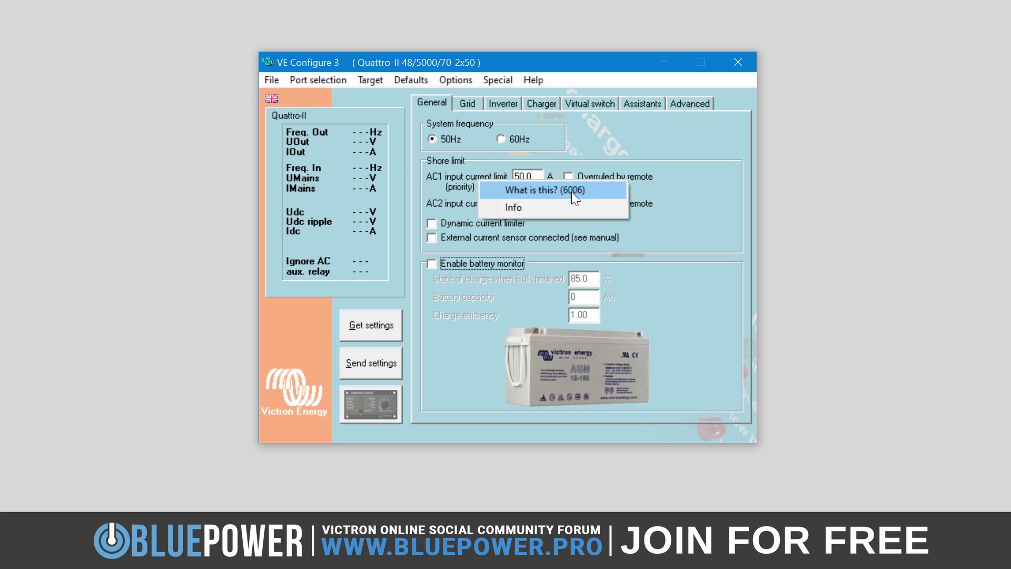
click(500, 81)
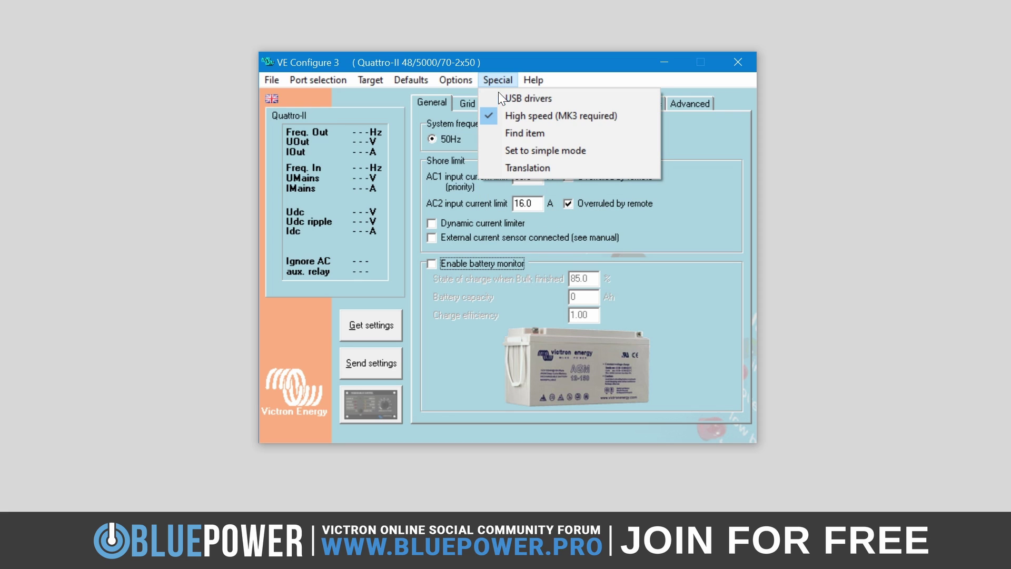
click(500, 132)
text(6006)
click(461, 239)
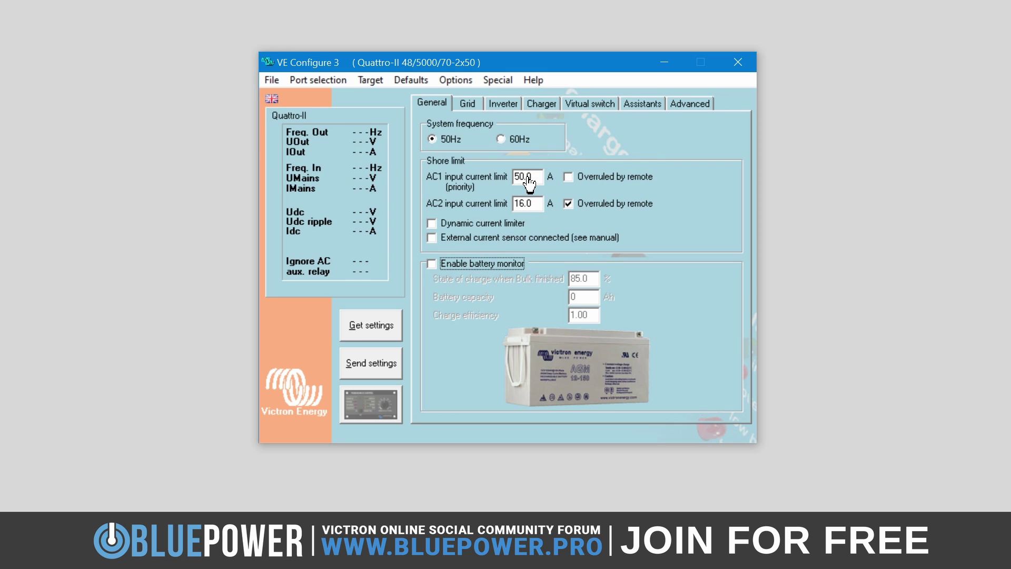
click(498, 82)
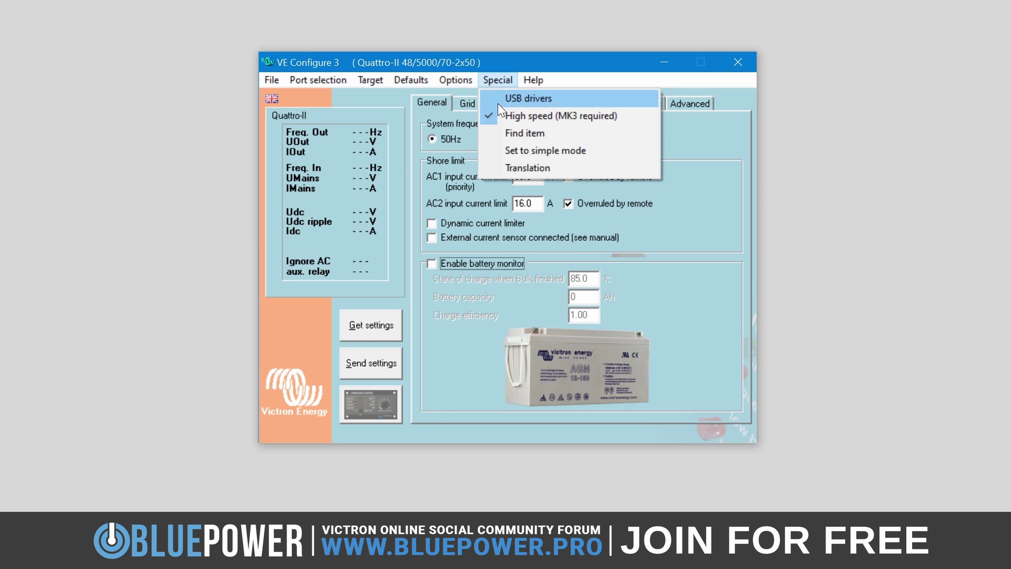
Step: Switch VE Configure 3 to simple mode, accepting the warning
click(495, 153)
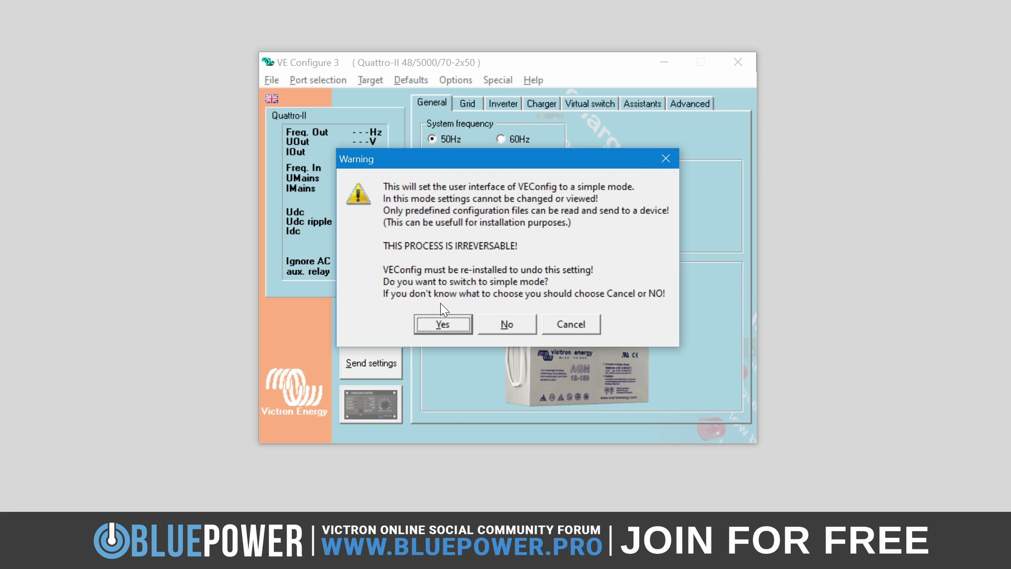
click(443, 321)
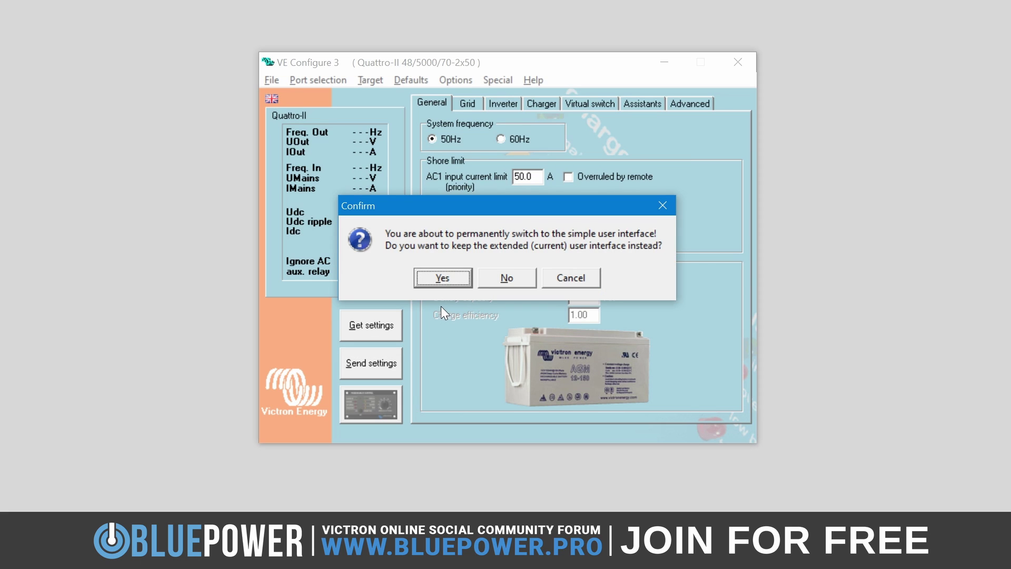
click(513, 280)
Step: Browse simple mode's reduced menus and the COM port auto detect popup
click(273, 80)
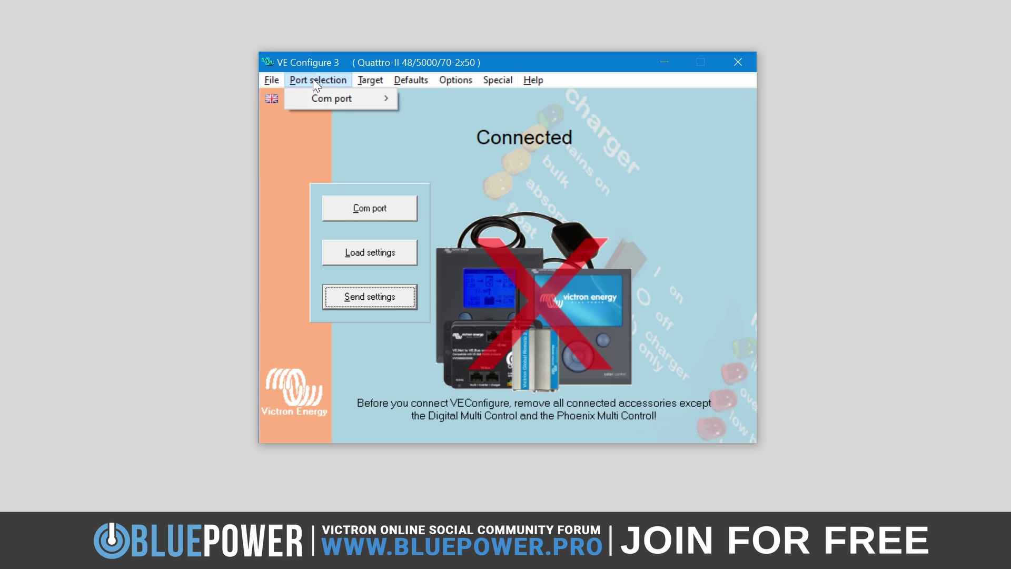
mouse_move(364, 79)
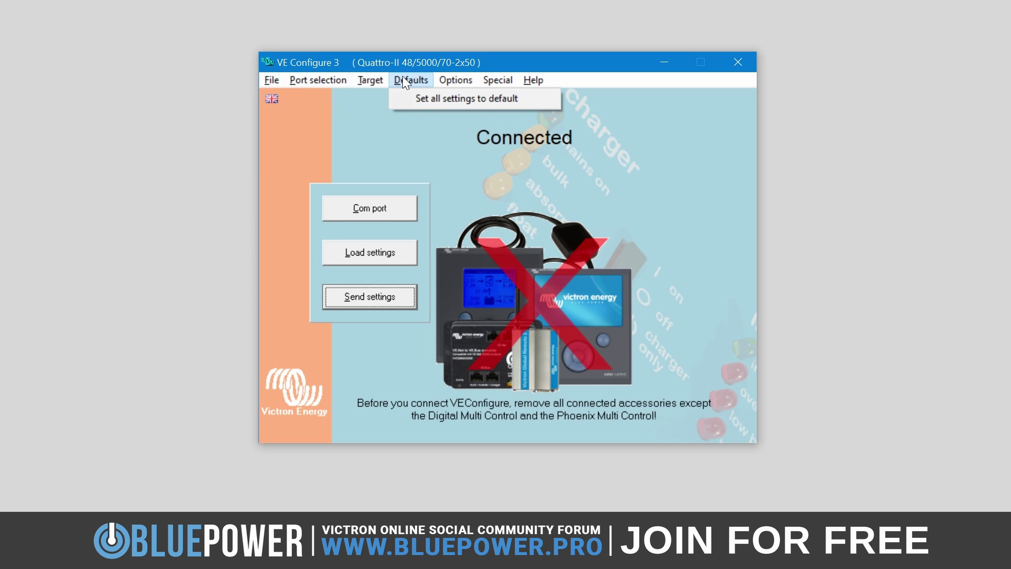
mouse_move(484, 80)
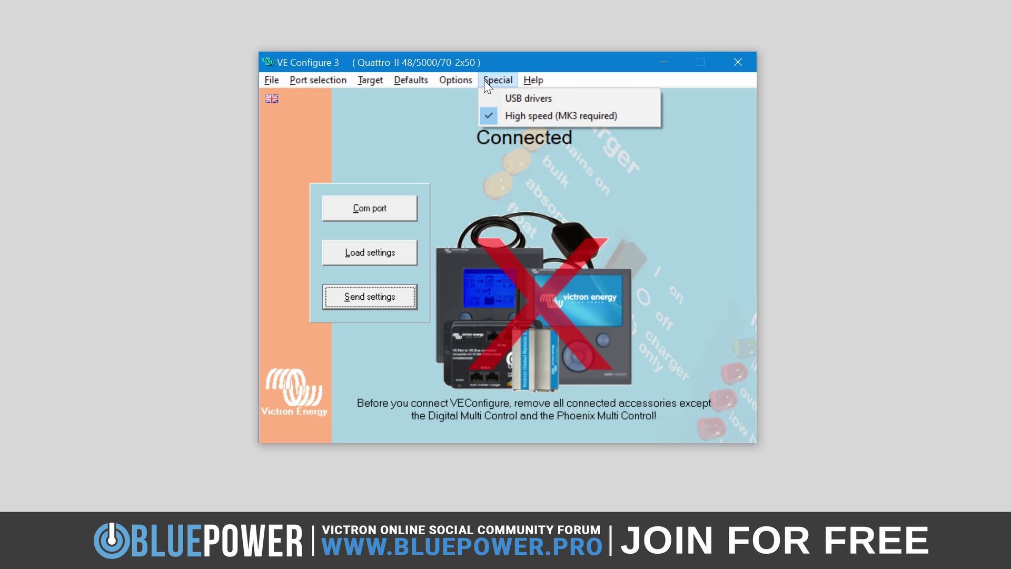
click(448, 148)
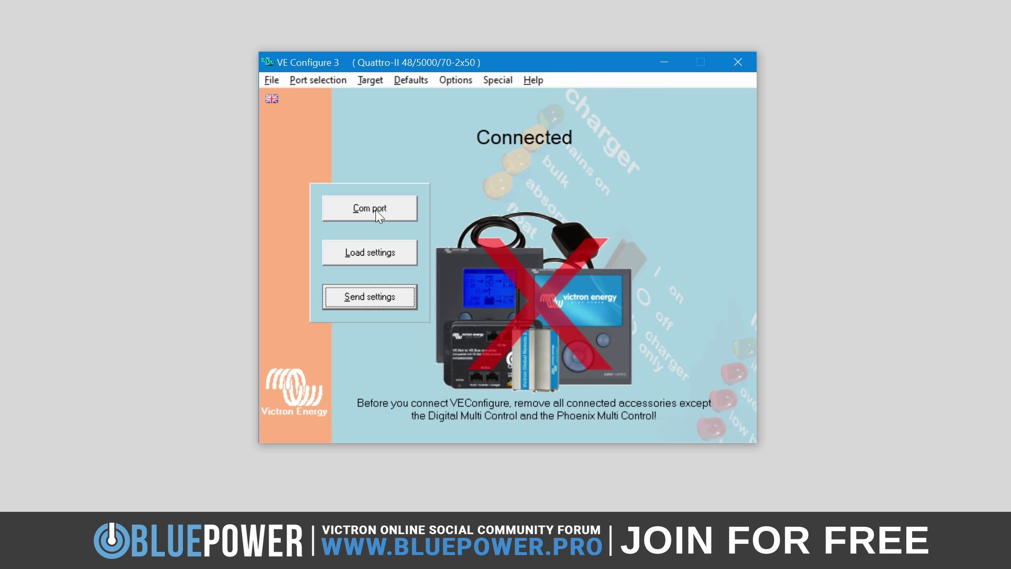
click(375, 211)
click(373, 165)
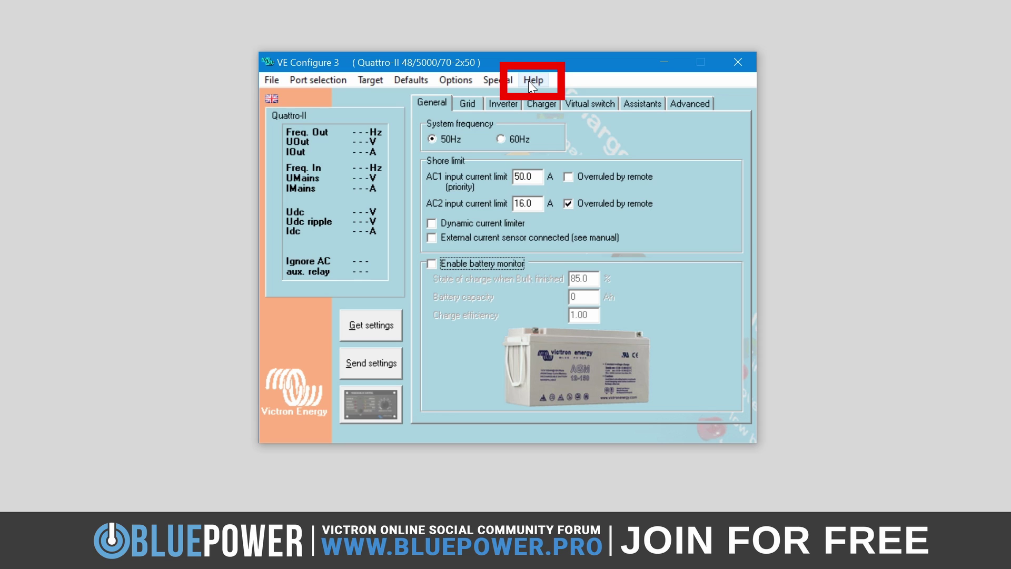
Step: Read the program help introduction, then close it
click(529, 80)
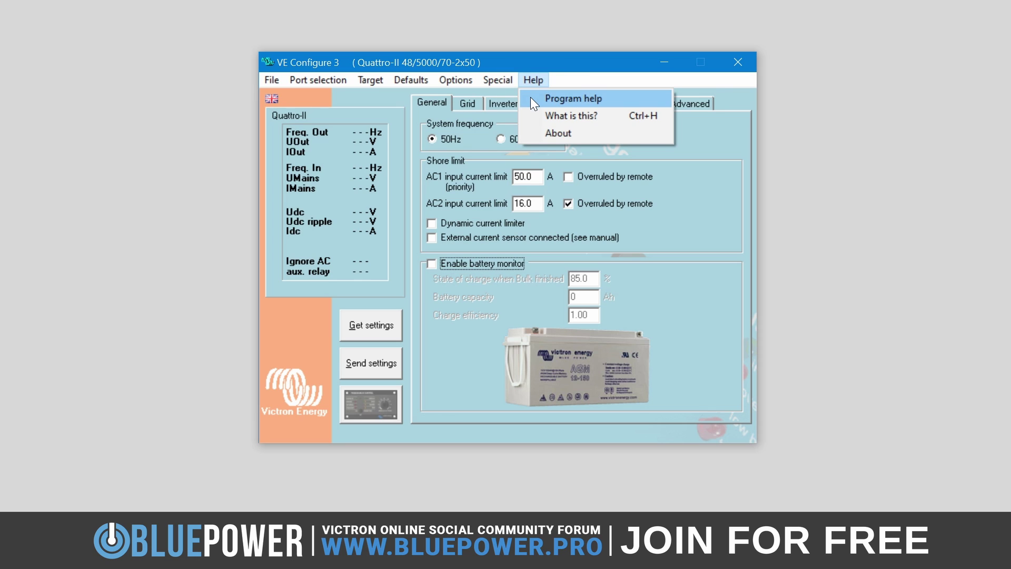
click(530, 97)
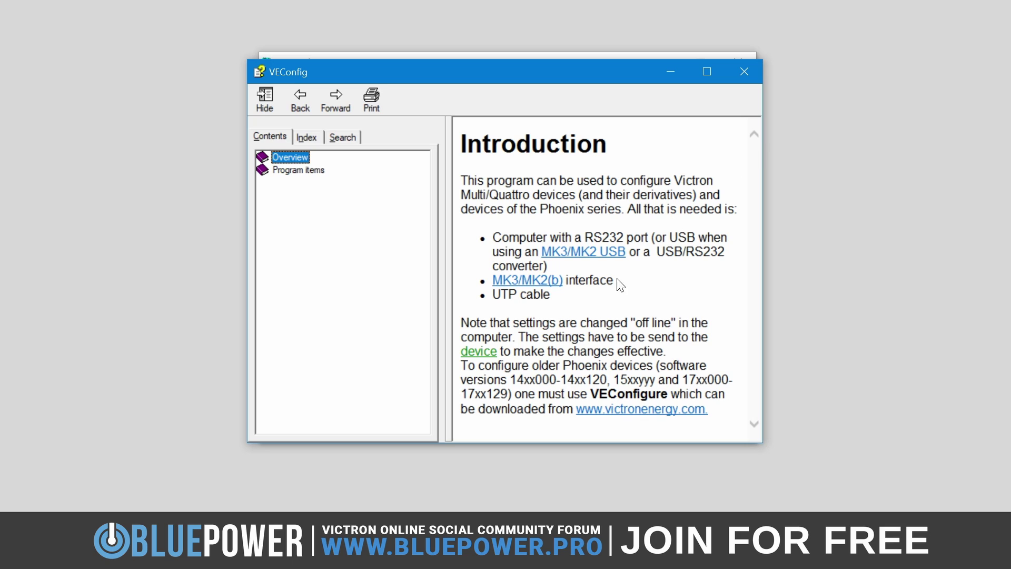
click(748, 72)
Step: Use What is this? to read help on the 60Hz System frequency option
click(533, 80)
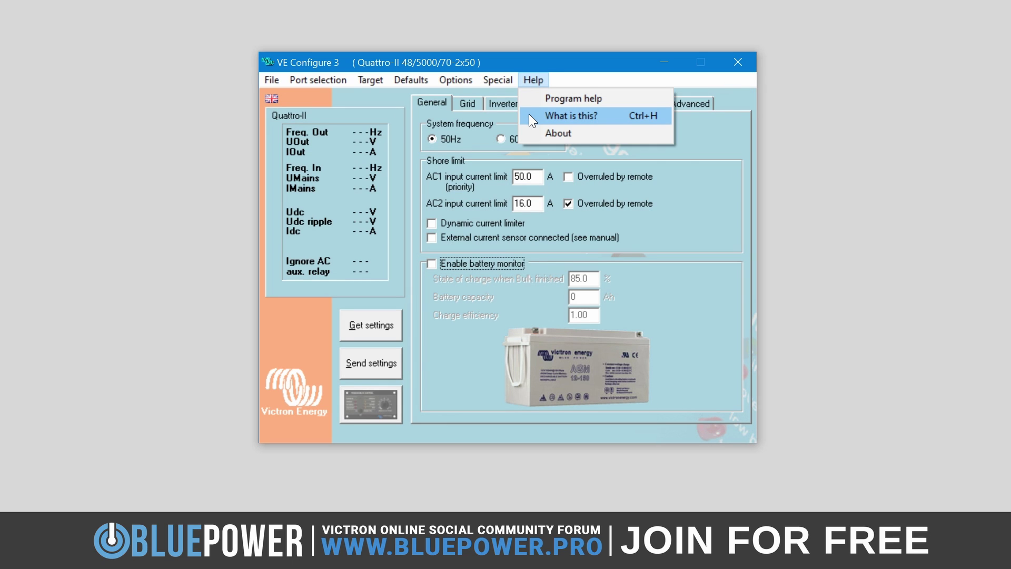
click(529, 115)
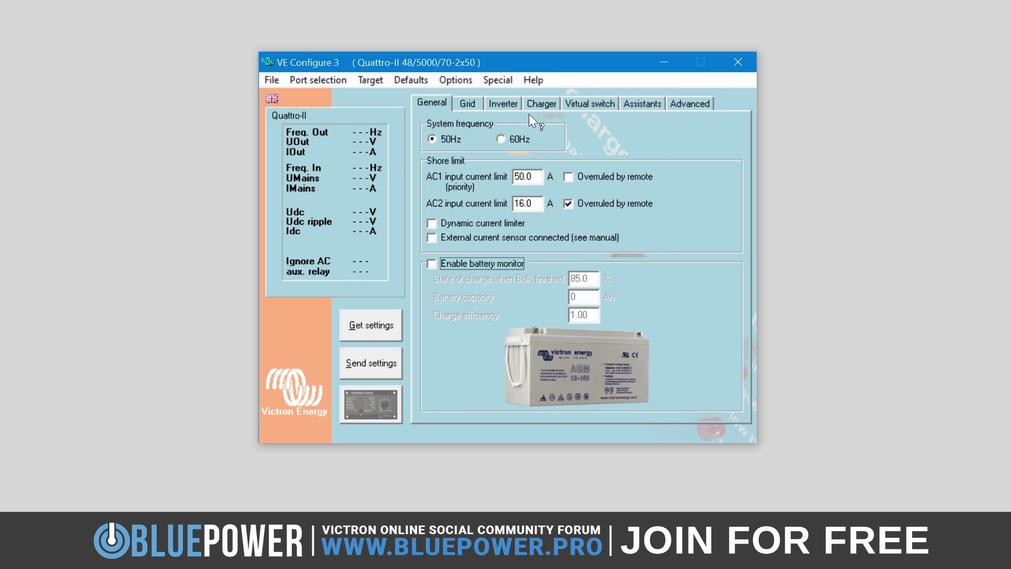
click(516, 143)
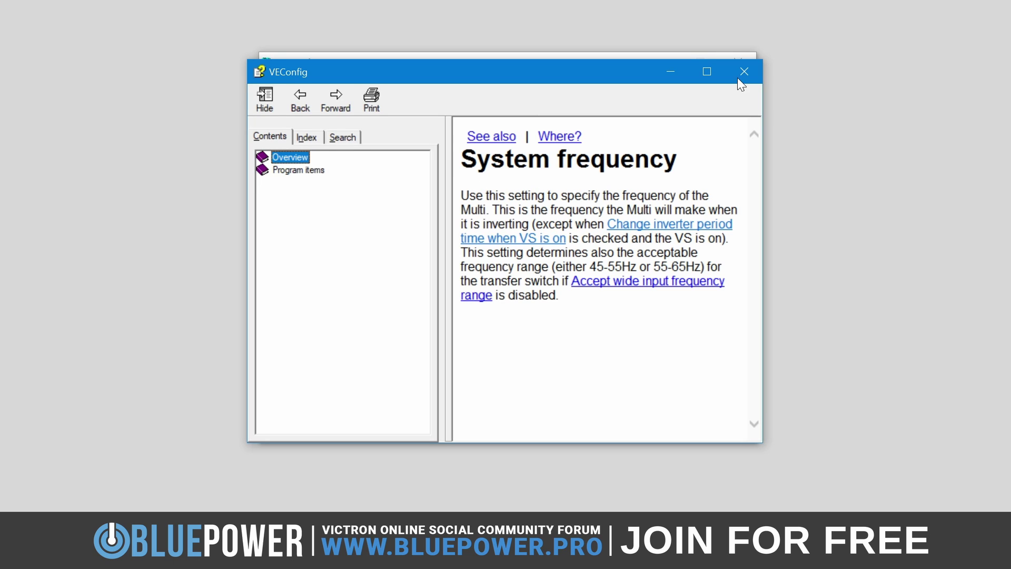
click(743, 72)
Step: Check the 60Hz option's help ID and show the About box with version 90.04.236
right_click(520, 140)
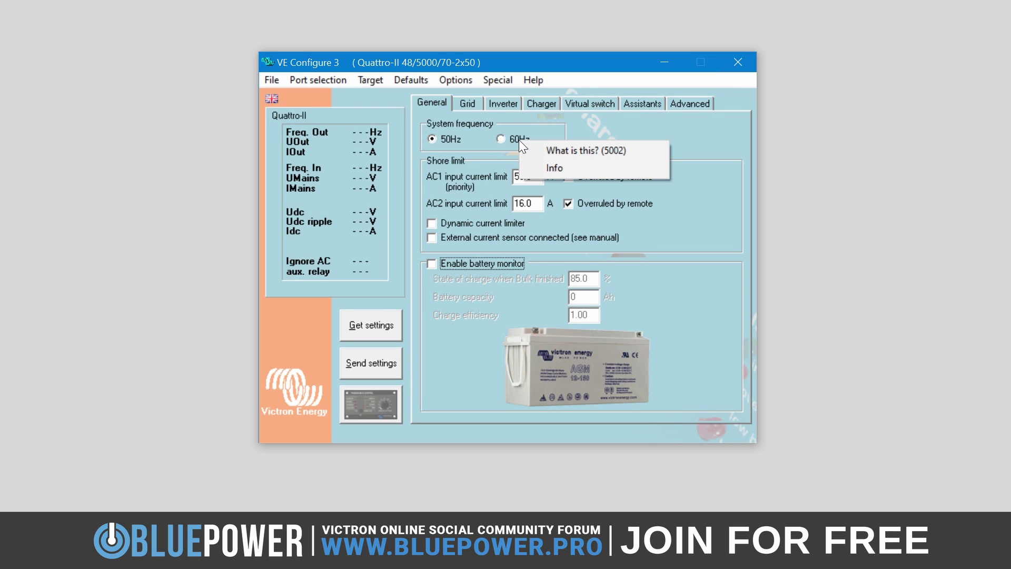
click(533, 80)
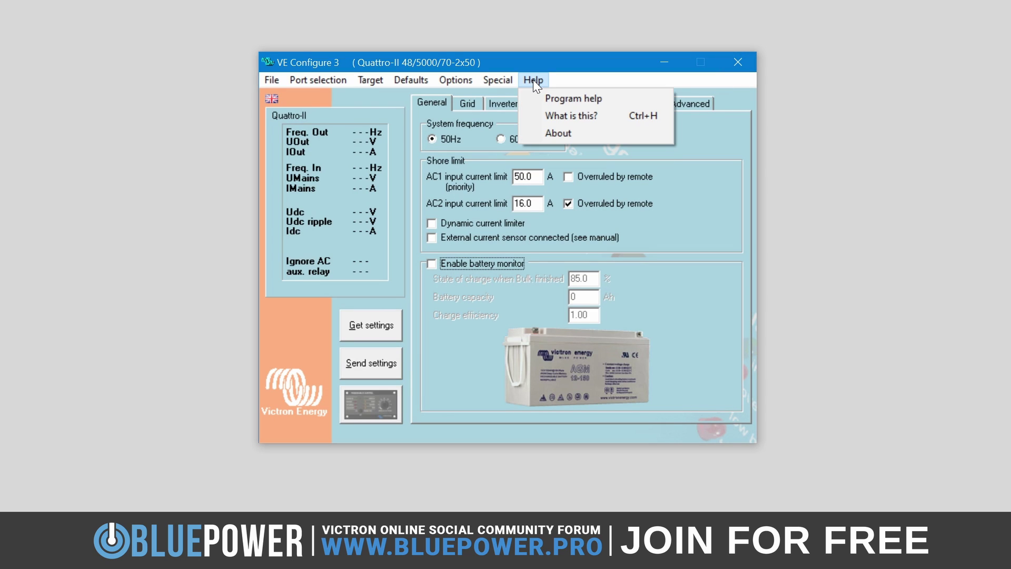
click(533, 131)
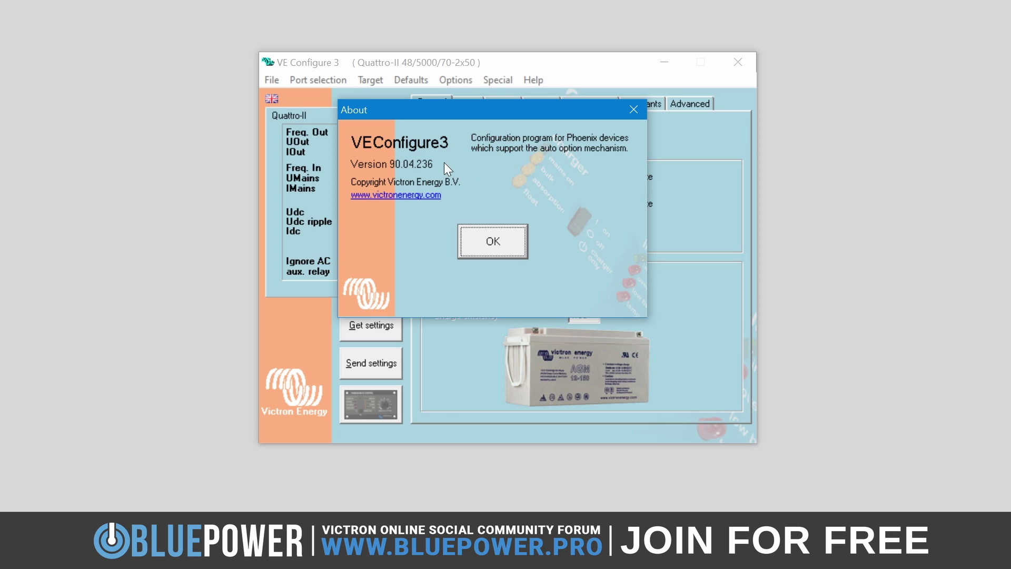